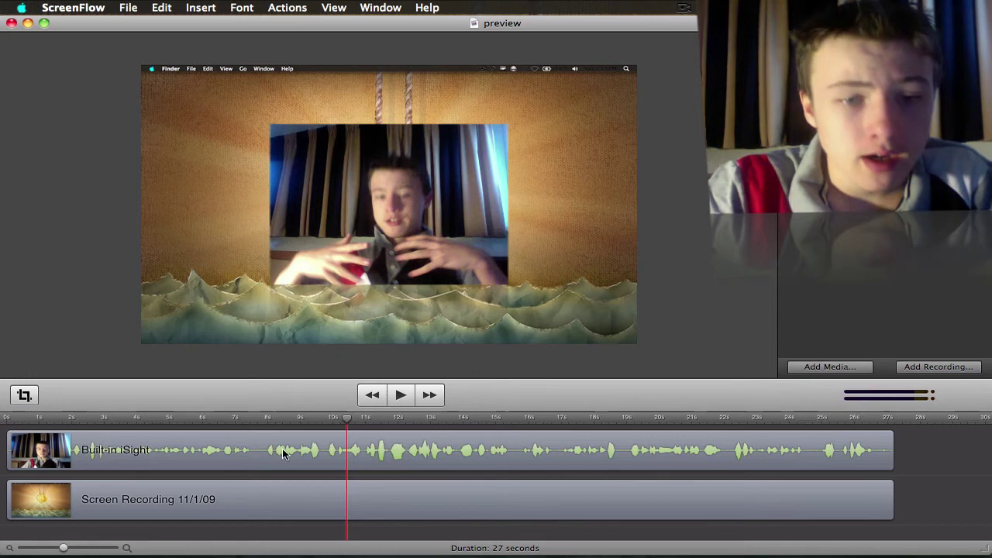
Step: Split the Built-in iSight webcam clip at the playhead and move the second piece later
{"action": "left_click", "coordinate": [384, 448]}
{"action": "key", "text": "t"}
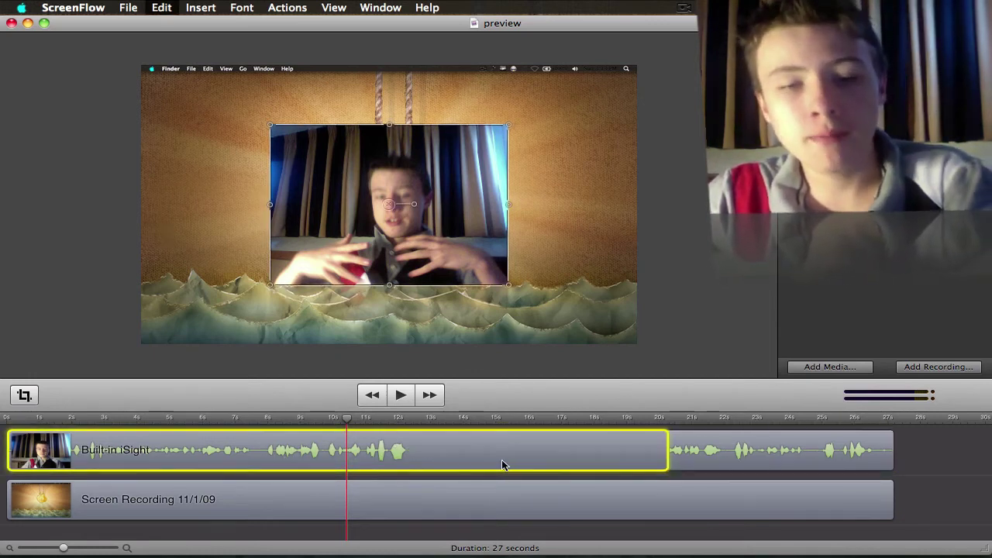
{"action": "left_click_drag", "start_coordinate": [471, 451], "coordinate": [612, 450]}
{"action": "left_click", "coordinate": [302, 417]}
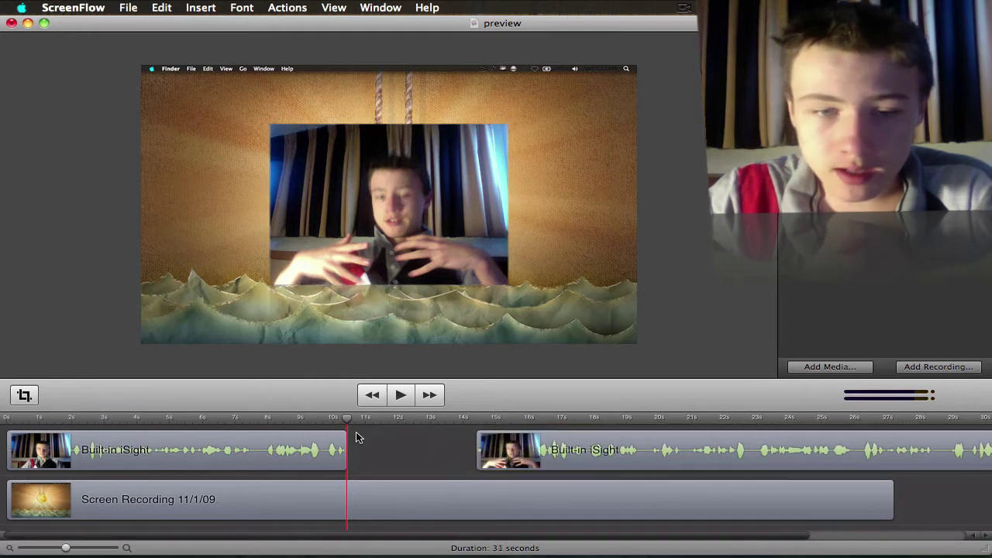
Step: Slide the second webcam piece back onto the playhead so a Bars Swipe transition joins them
{"action": "left_click", "coordinate": [465, 256]}
{"action": "key", "text": "super+2"}
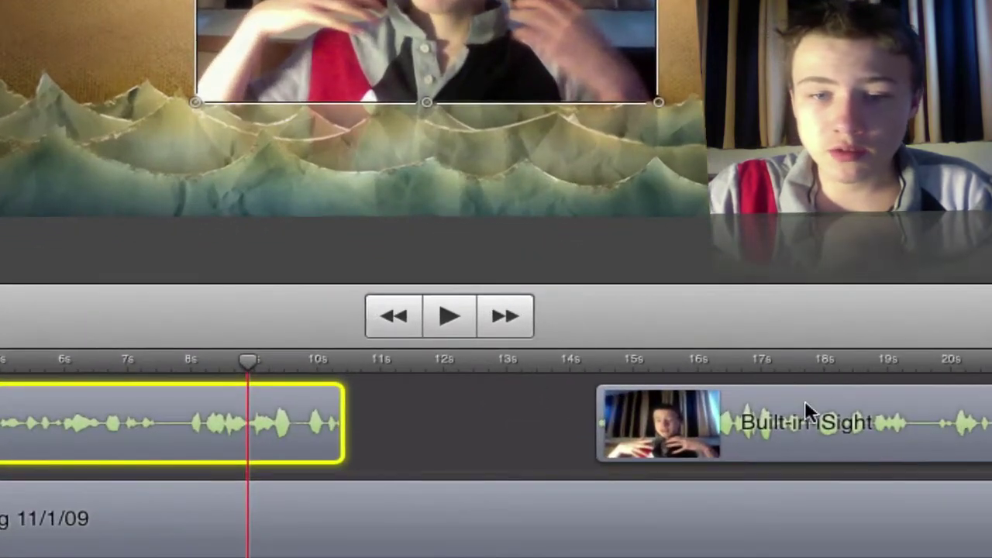
{"action": "left_click", "coordinate": [742, 418]}
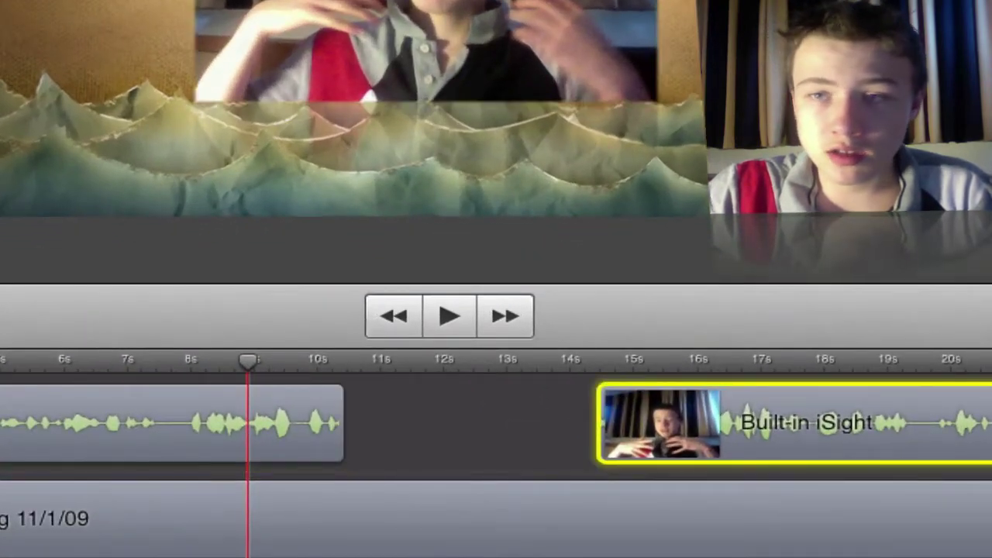
{"action": "key", "text": "Escape"}
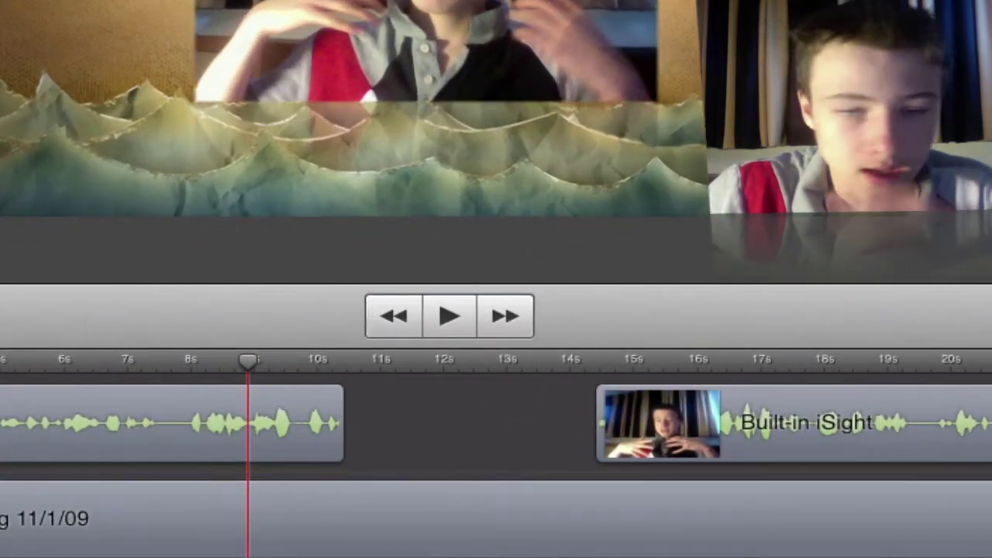
{"action": "left_click_drag", "start_coordinate": [863, 446], "coordinate": [694, 449]}
{"action": "left_click_drag", "start_coordinate": [973, 435], "coordinate": [818, 437]}
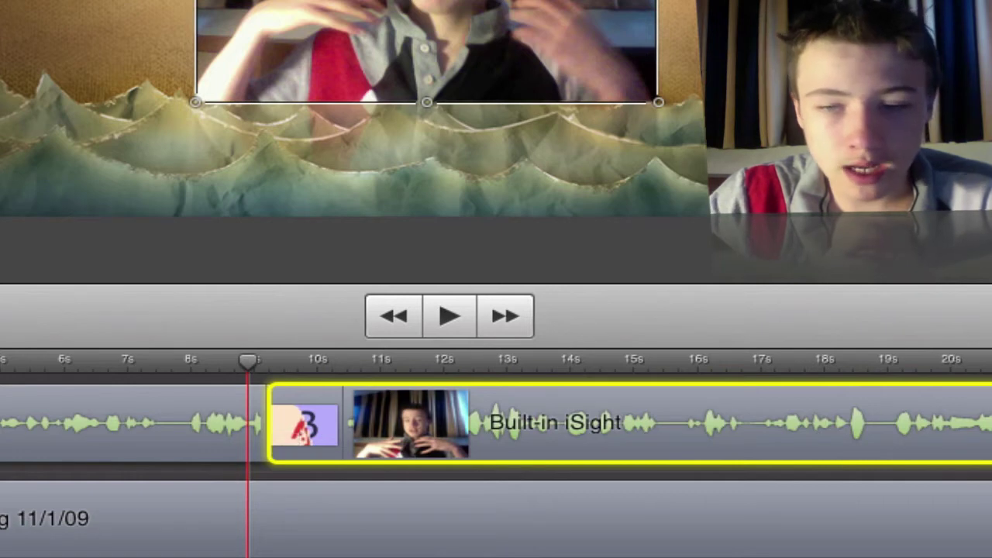
Step: Bring up the options for the new Bars Swipe transition near 7.8 seconds
{"action": "left_click", "coordinate": [676, 486]}
{"action": "left_click_drag", "start_coordinate": [228, 362], "coordinate": [175, 361]}
{"action": "left_click", "coordinate": [306, 432]}
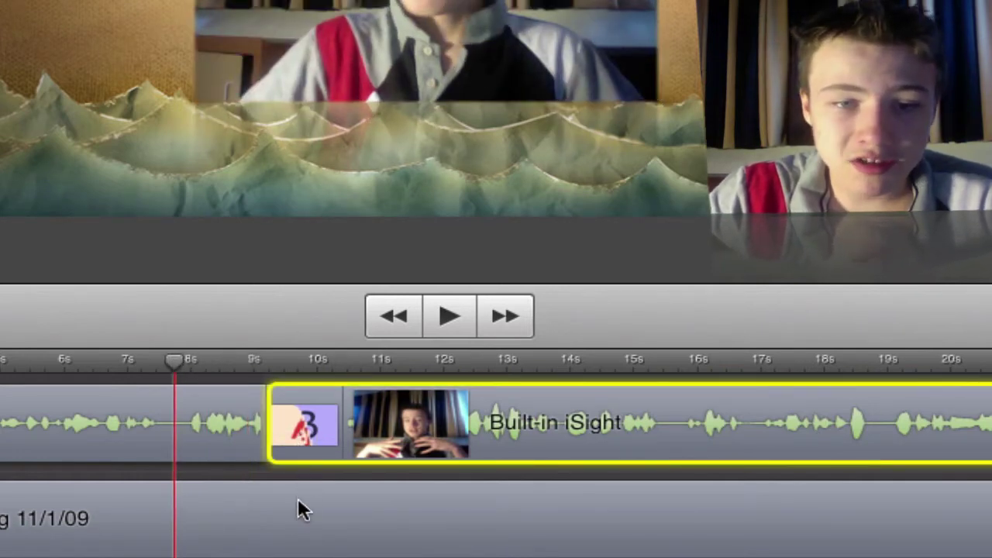
{"action": "mouse_move", "coordinate": [308, 432]}
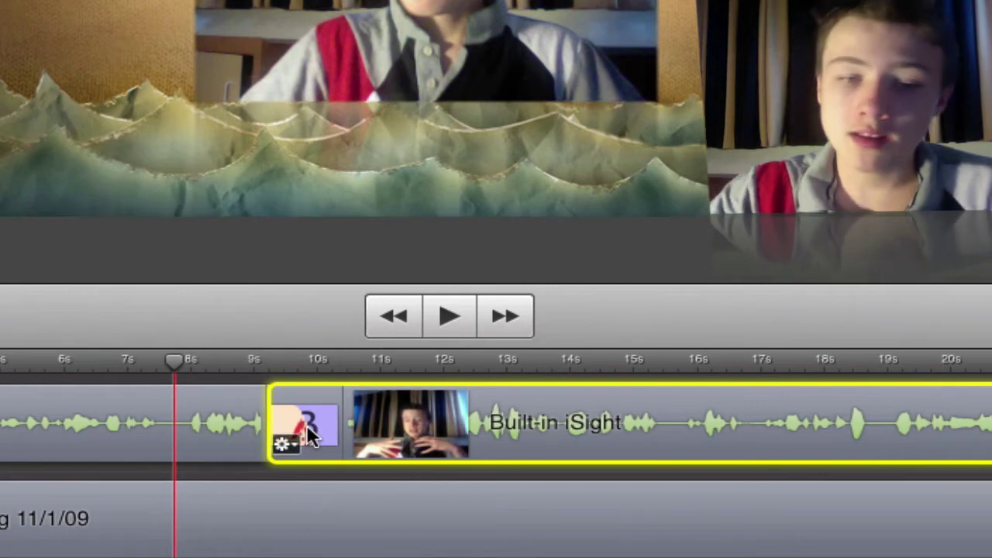
{"action": "left_click", "coordinate": [294, 443]}
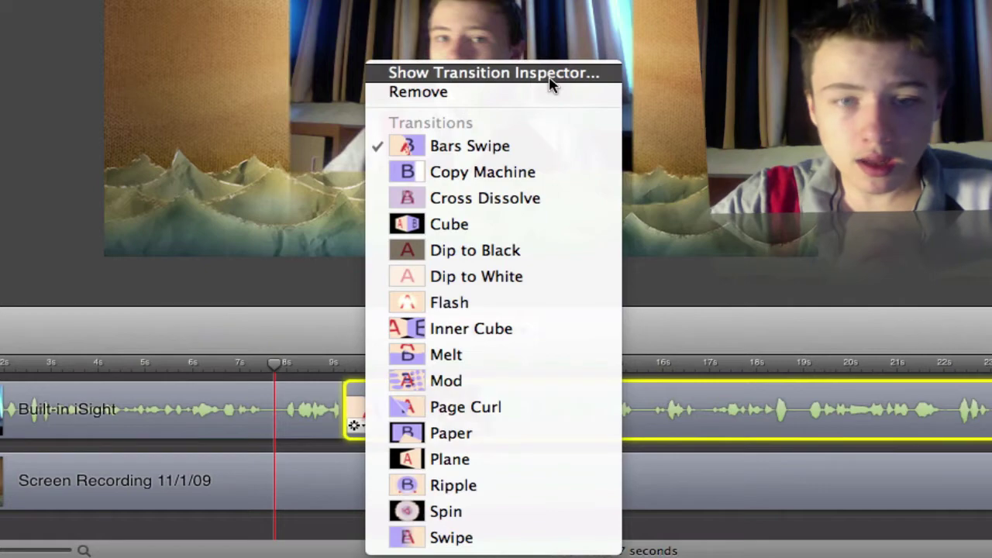
Step: Replace the Bars Swipe join with Inner Cube from the full transitions grid
{"action": "left_click", "coordinate": [459, 74]}
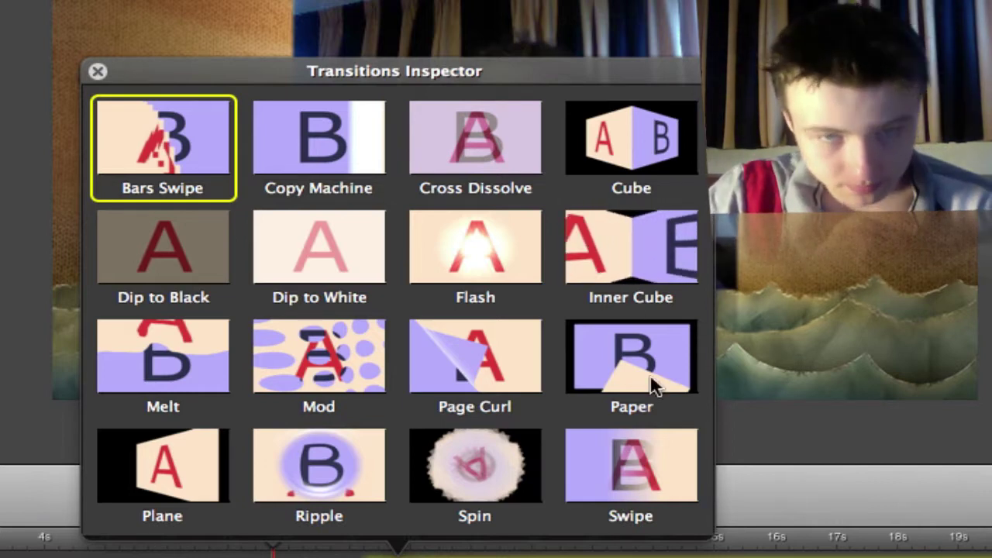
{"action": "left_click", "coordinate": [629, 288]}
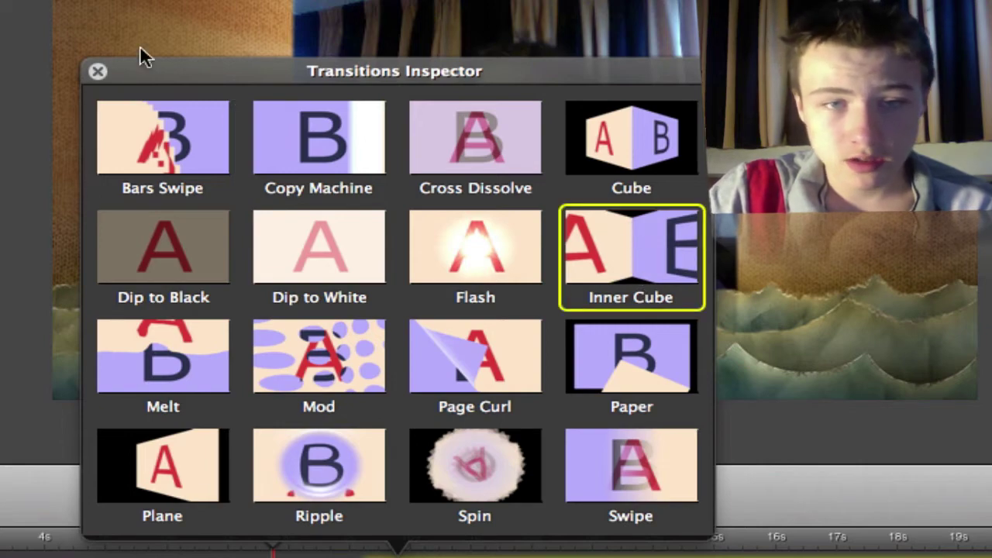
{"action": "left_click", "coordinate": [98, 71]}
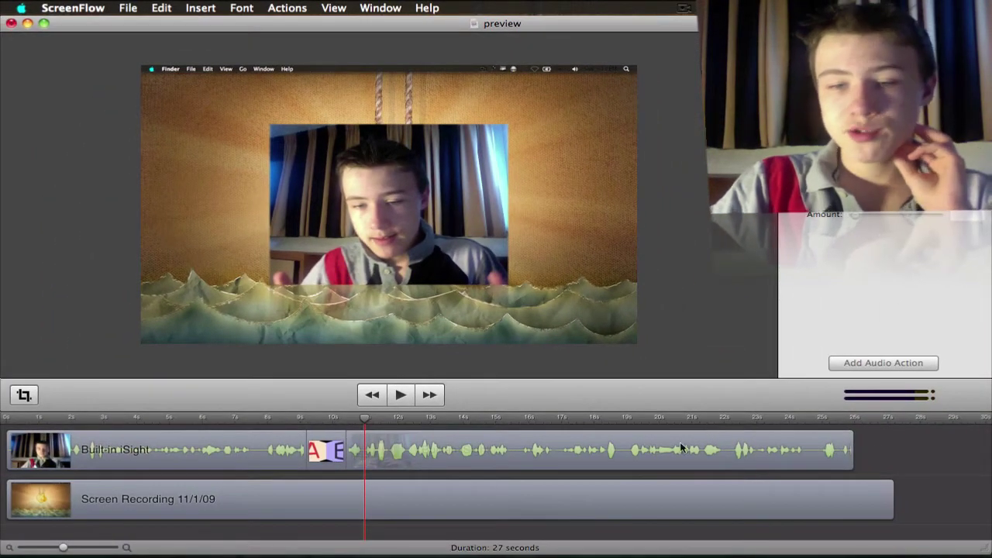
{"action": "left_click", "coordinate": [524, 445]}
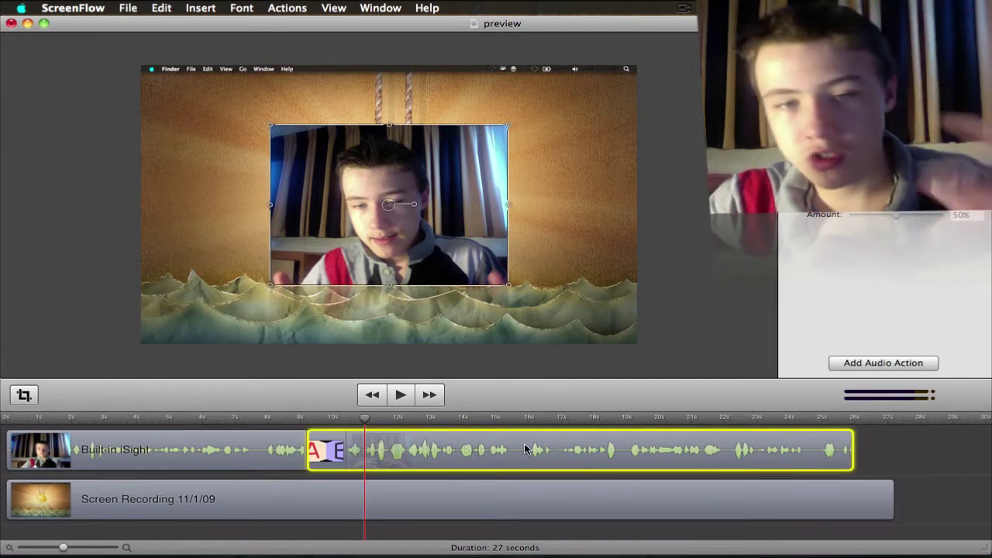
{"action": "left_click", "coordinate": [904, 454]}
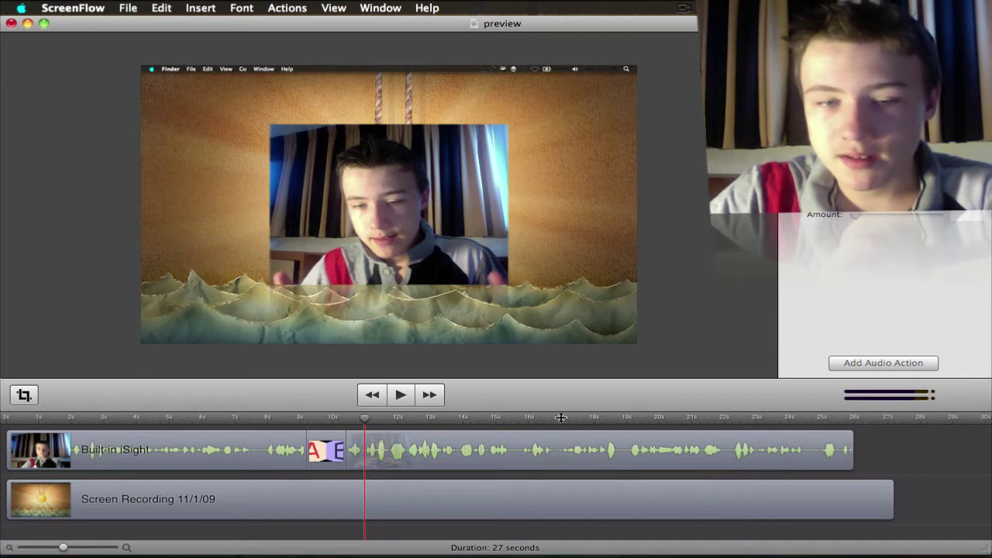
{"action": "left_click", "coordinate": [328, 419]}
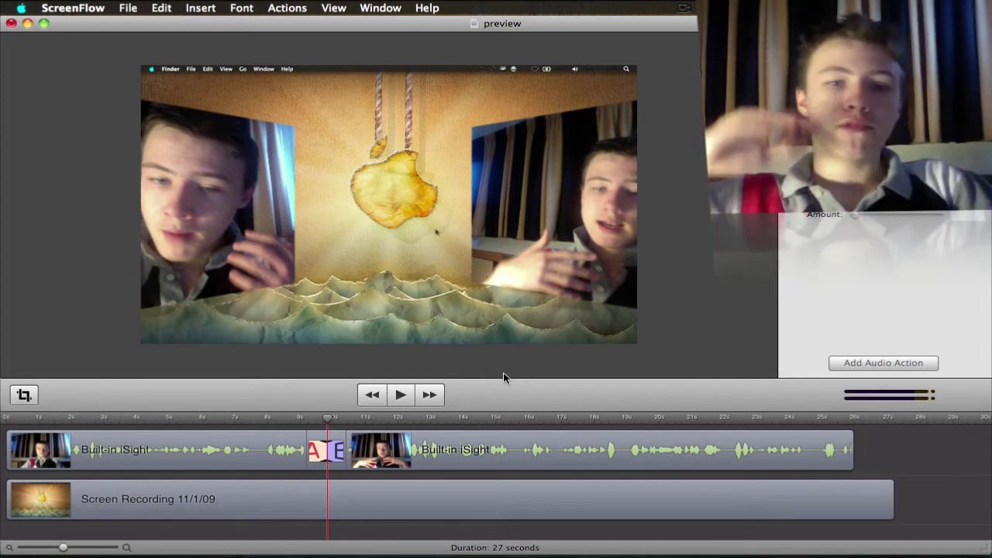
{"action": "left_click_drag", "start_coordinate": [490, 420], "coordinate": [534, 422]}
{"action": "left_click", "coordinate": [597, 497]}
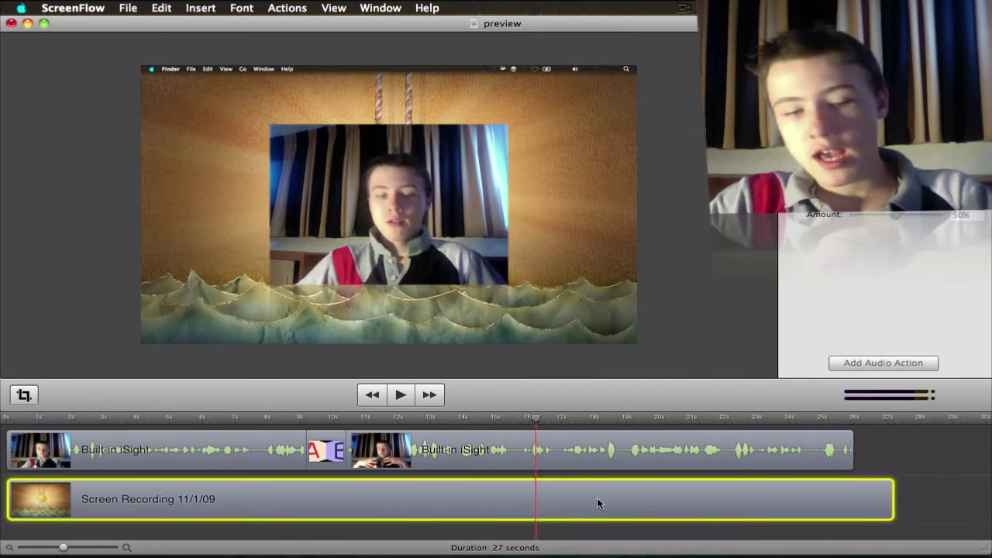
{"action": "left_click", "coordinate": [923, 459]}
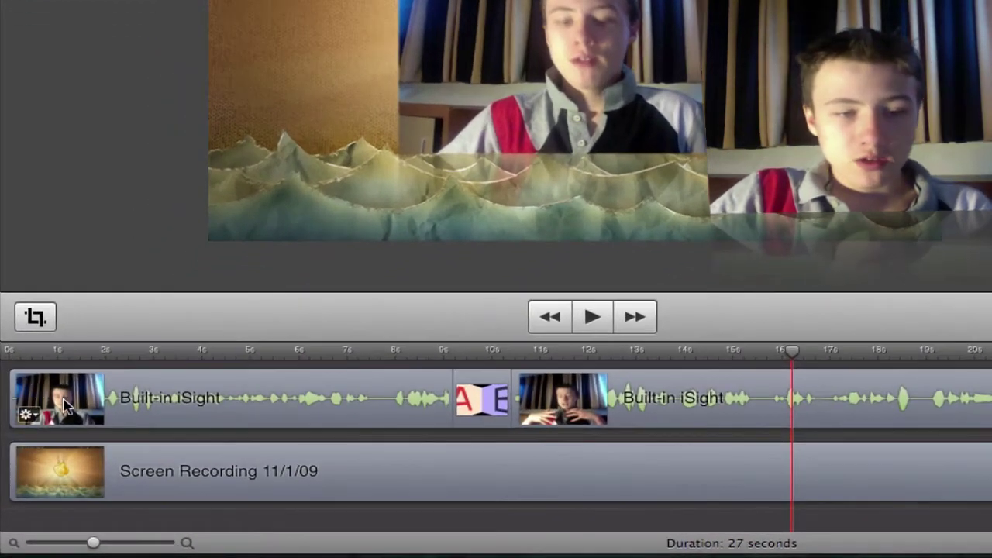
Step: Add a starting transition to the first webcam piece
{"action": "left_click", "coordinate": [65, 407]}
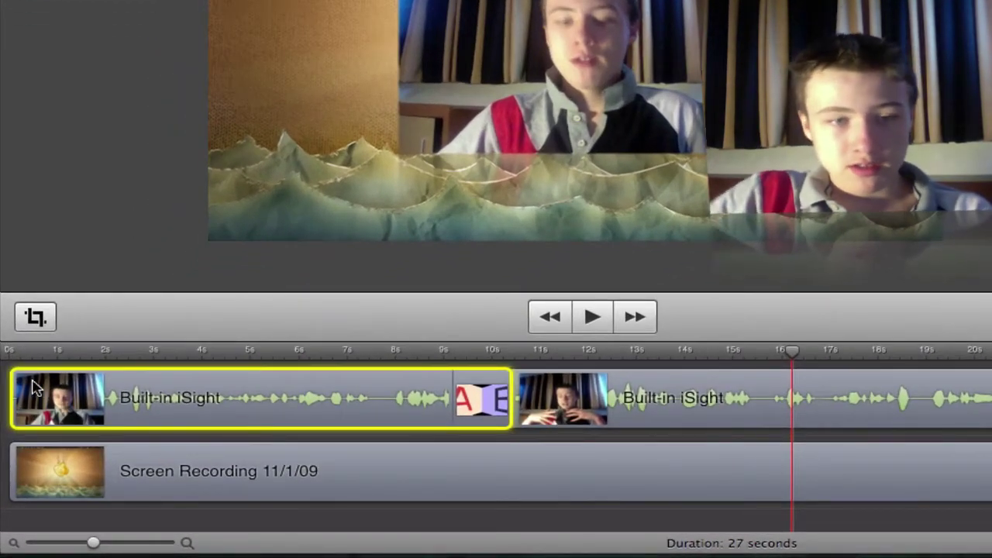
{"action": "right_click", "coordinate": [124, 403]}
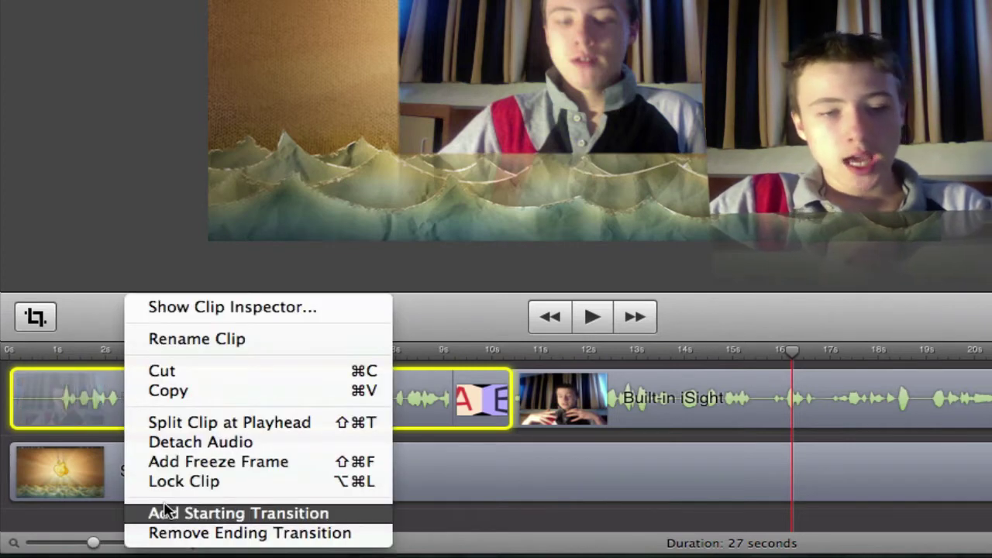
{"action": "left_click", "coordinate": [167, 512]}
Step: Add an ending transition to the second piece and bring up the opening transition's choices
{"action": "left_click", "coordinate": [842, 422]}
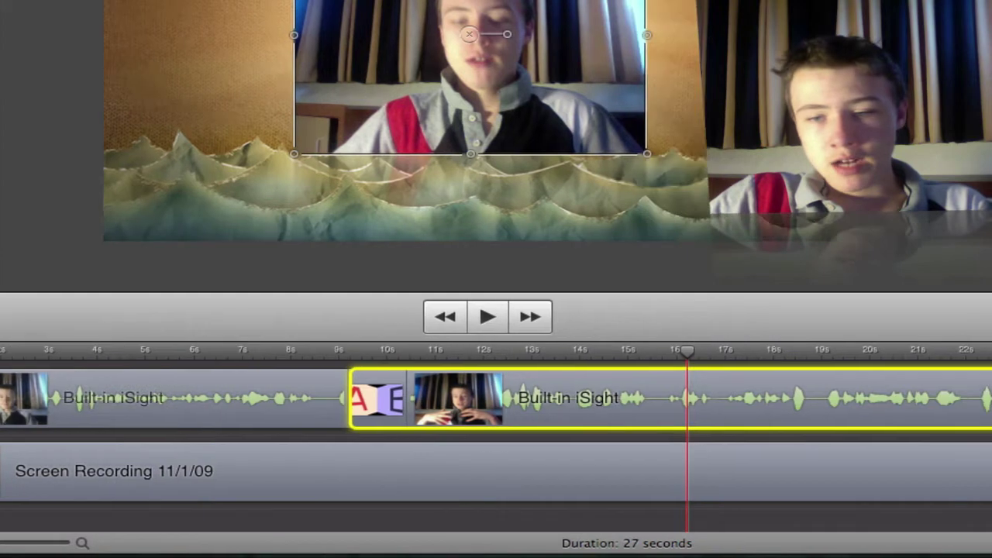
{"action": "right_click", "coordinate": [770, 412]}
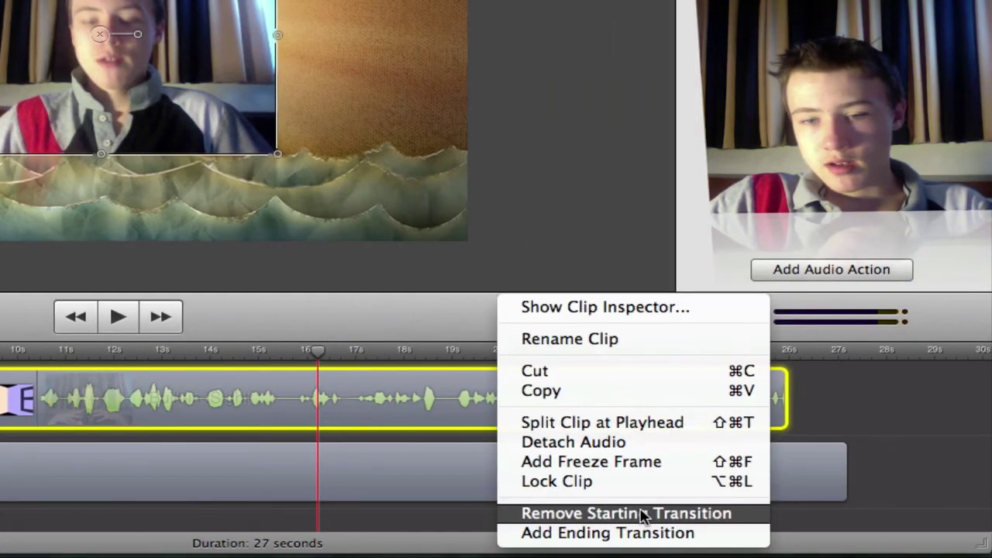
{"action": "left_click", "coordinate": [643, 533]}
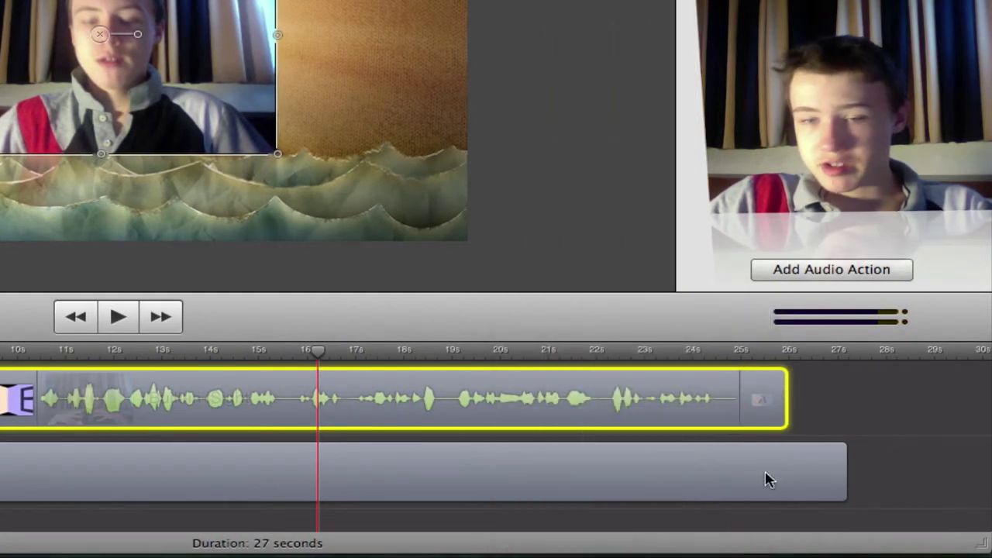
{"action": "left_click", "coordinate": [19, 400]}
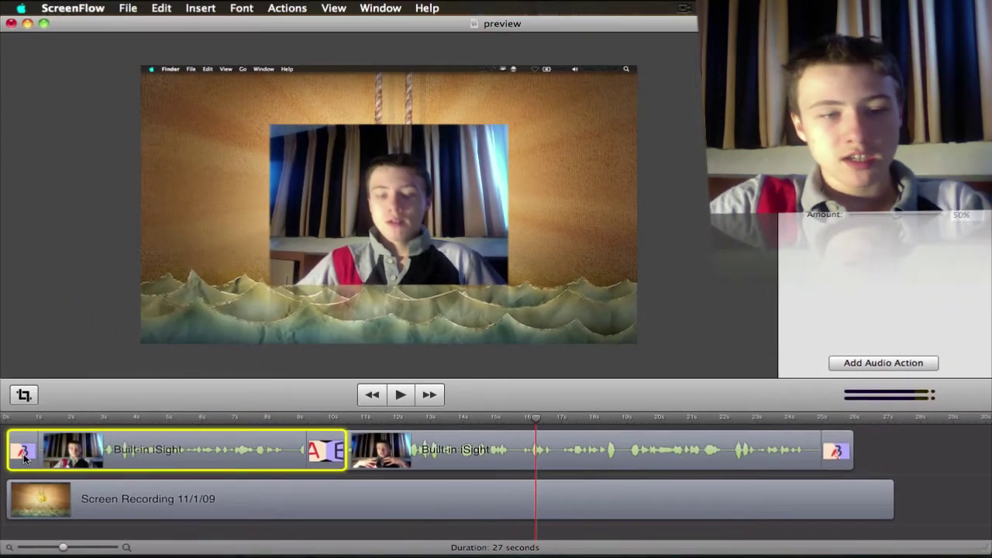
{"action": "double_click", "coordinate": [24, 457]}
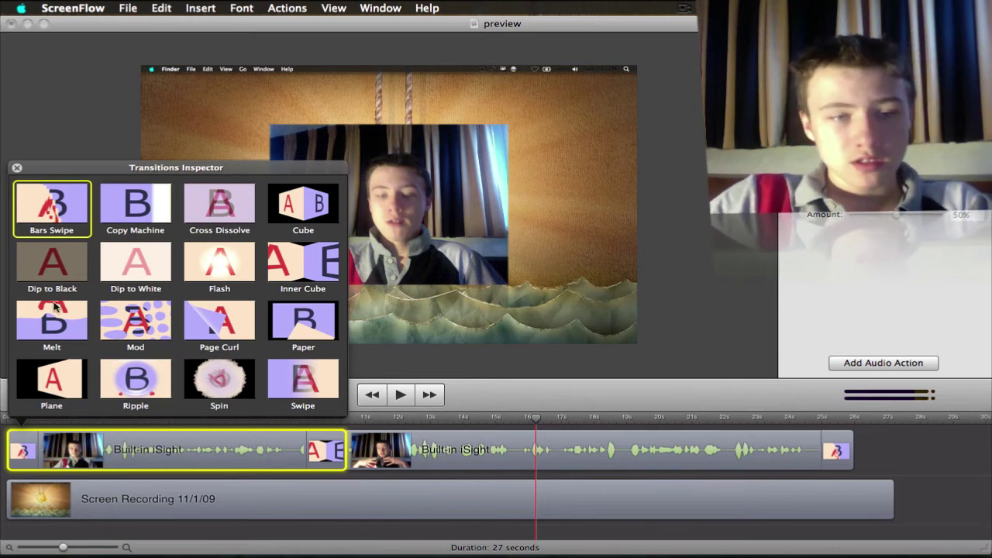
Step: Choose Spin for the first clip's opening transition and Melt for the second clip's ending one
{"action": "left_click", "coordinate": [229, 388]}
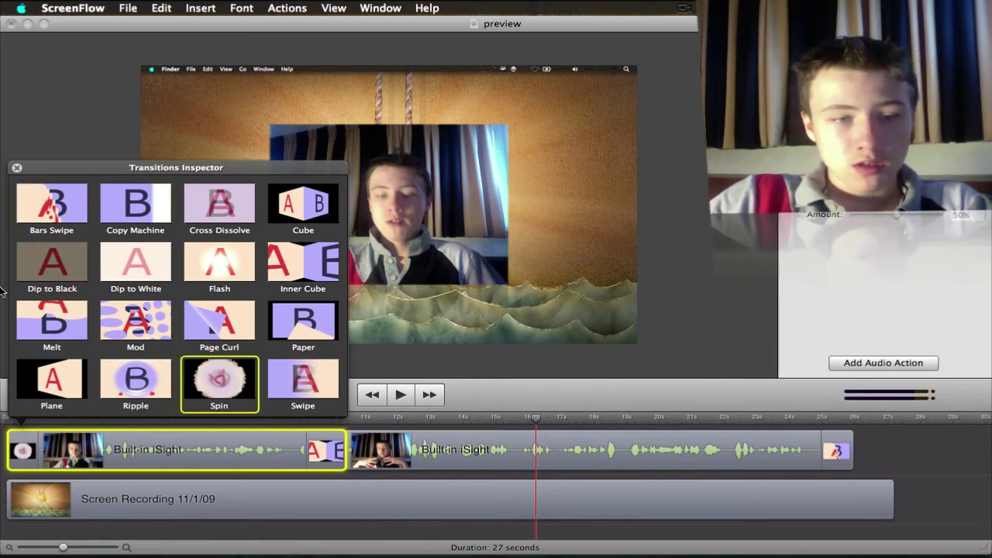
{"action": "left_click", "coordinate": [17, 168]}
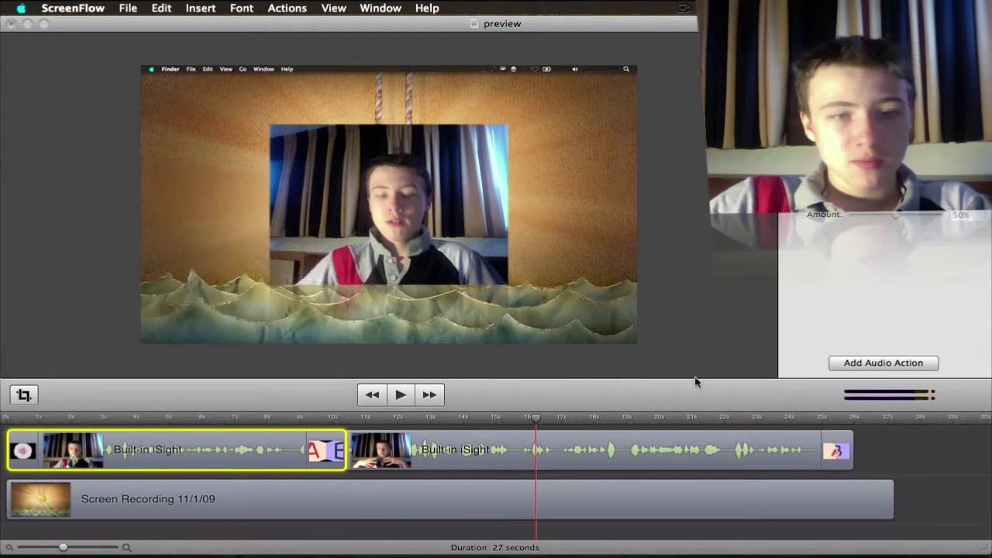
{"action": "double_click", "coordinate": [837, 453]}
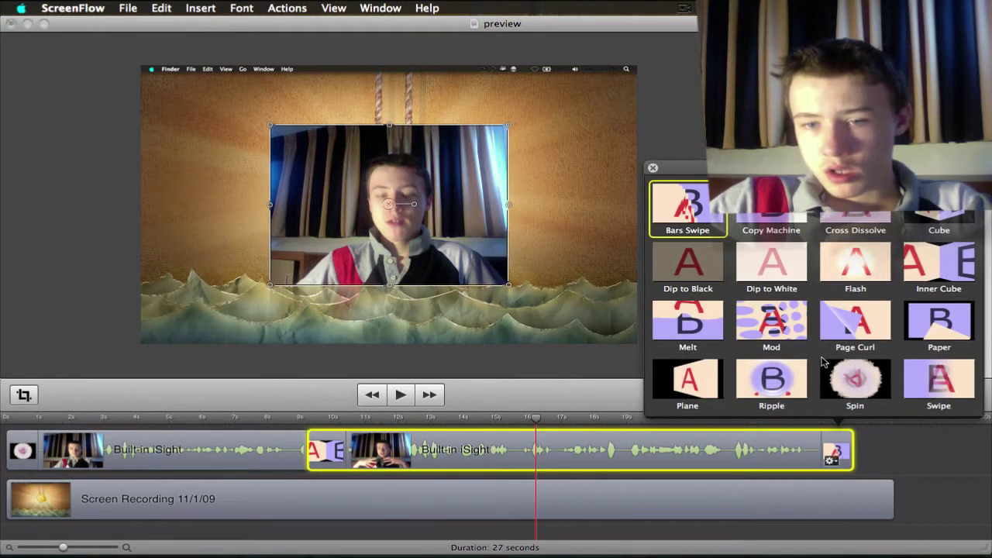
{"action": "left_click", "coordinate": [713, 345]}
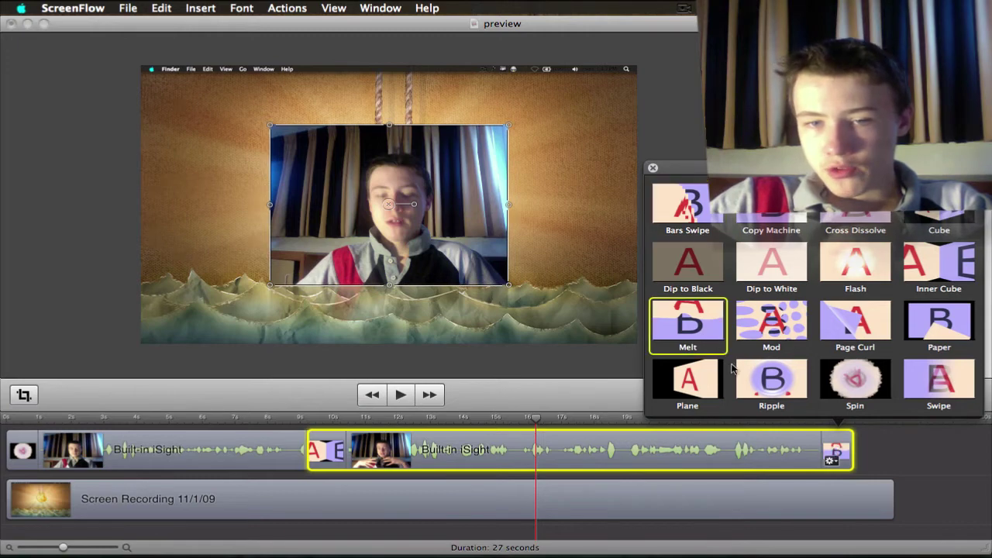
{"action": "left_click", "coordinate": [915, 440]}
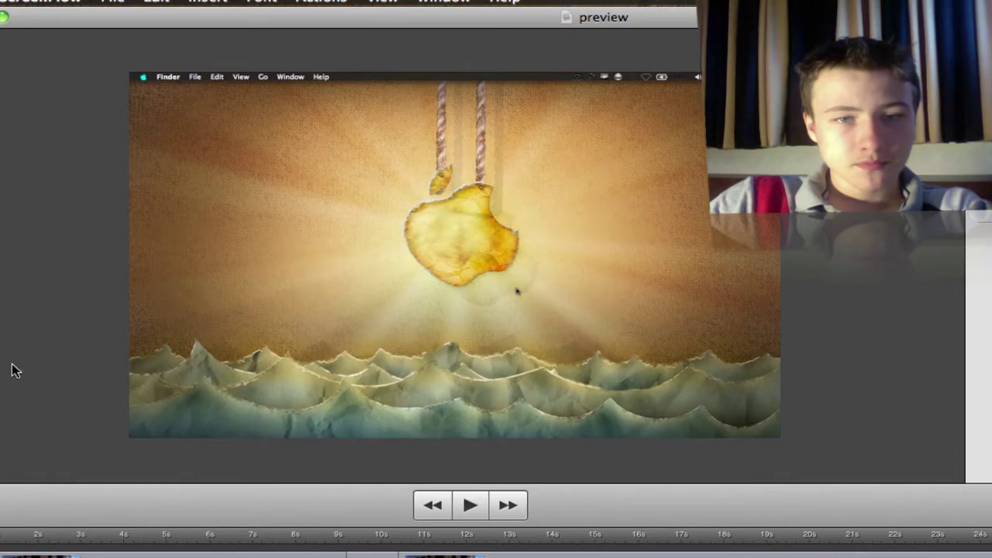
Step: Play and pause the preview a few times to watch the webcam transitions over the desktop
{"action": "key", "text": "space"}
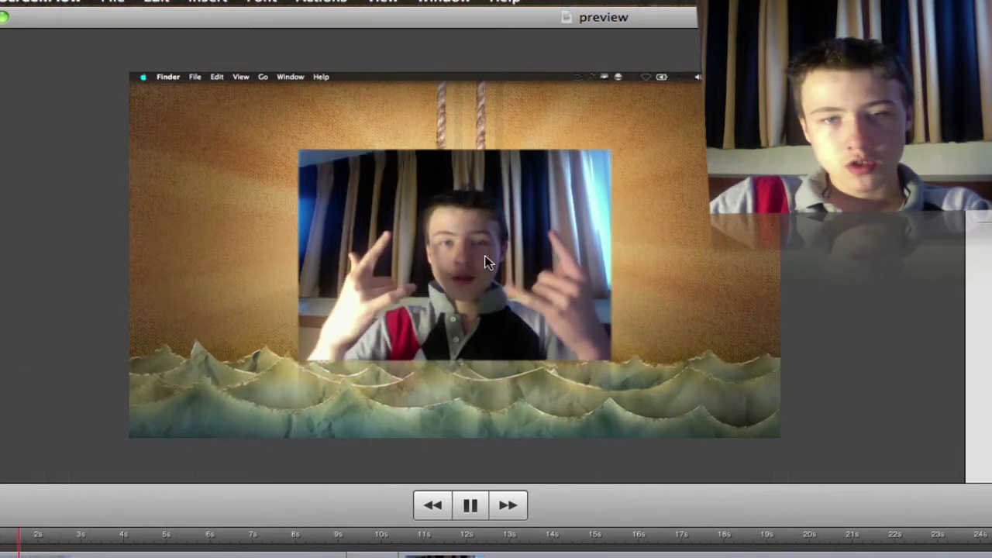
{"action": "key", "text": "space"}
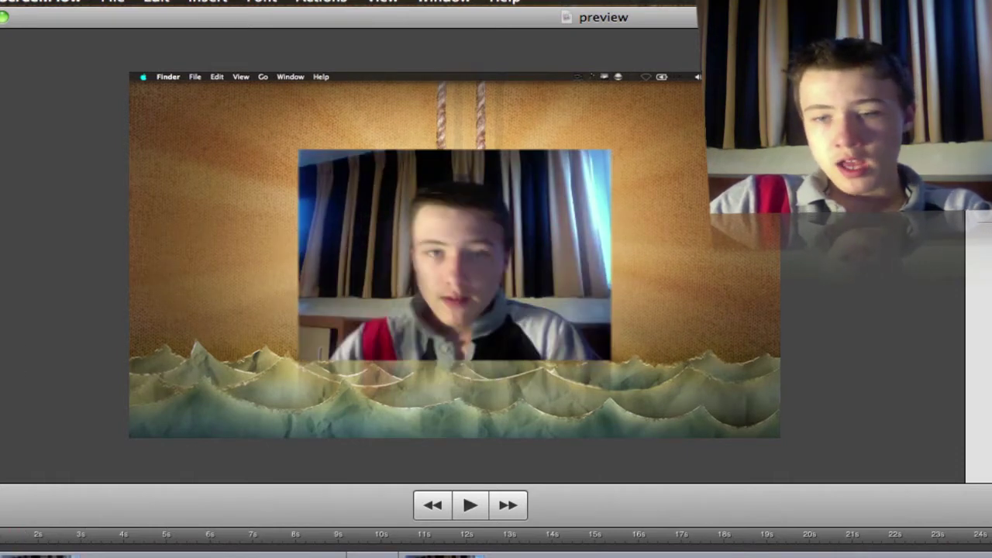
{"action": "key", "text": "space"}
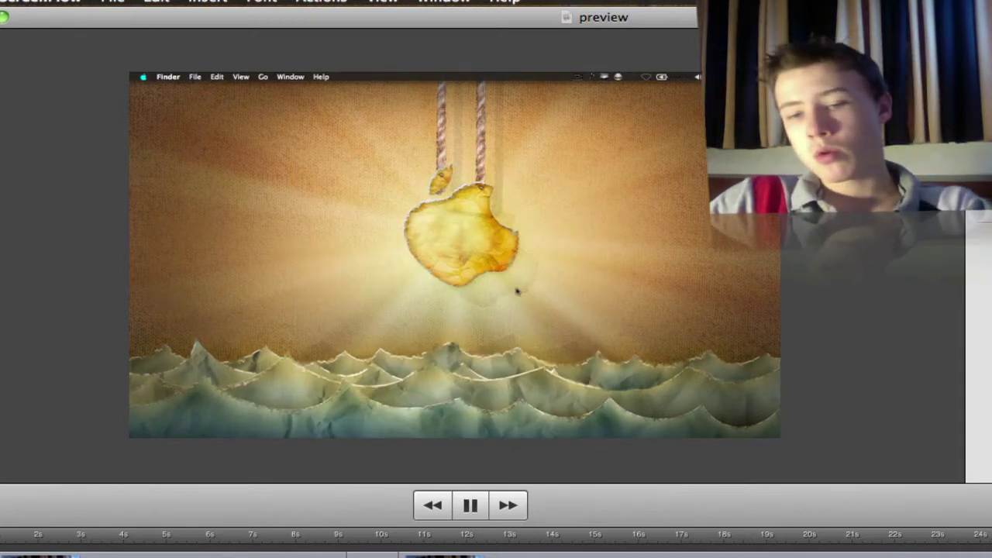
{"action": "key", "text": "space"}
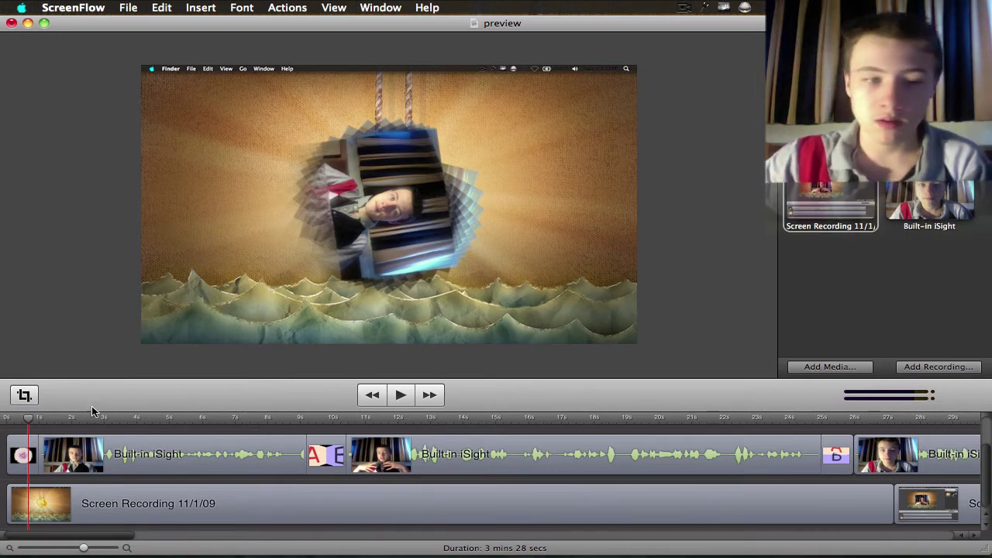
Step: Choose Publish to YouTube from the File menu
{"action": "left_click", "coordinate": [128, 9]}
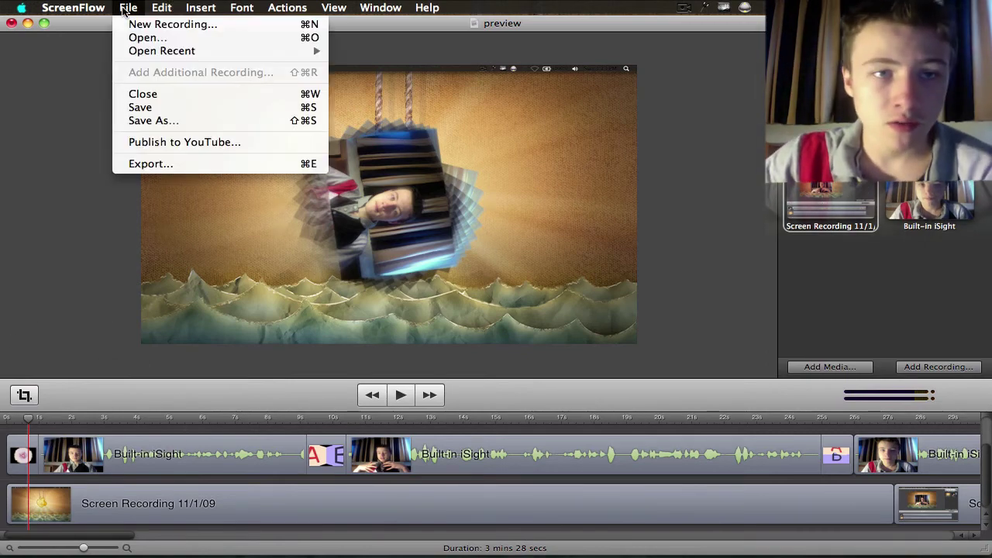
{"action": "left_click", "coordinate": [127, 141]}
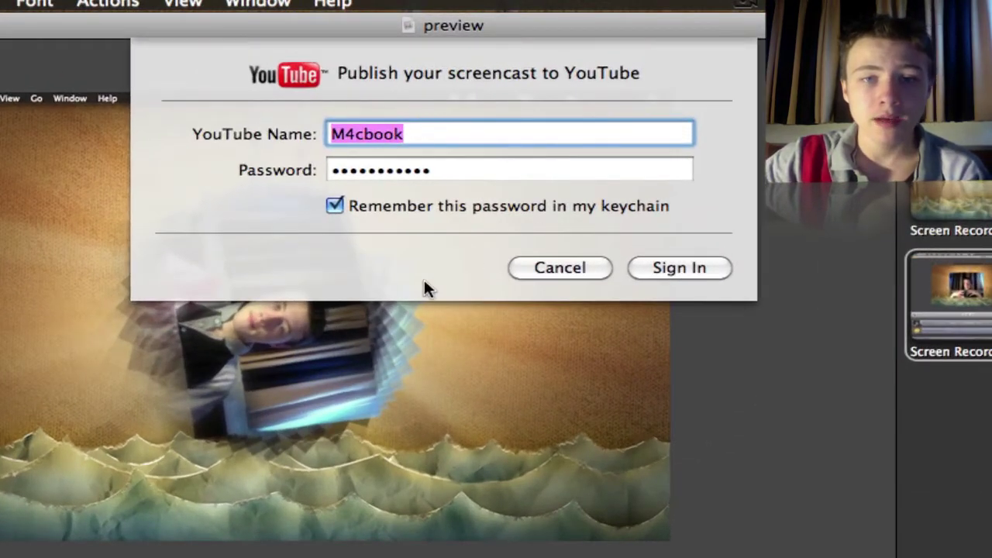
Step: Sign in, set the category to Howto & Style, keep it public, and publish in HD
{"action": "left_click", "coordinate": [703, 265]}
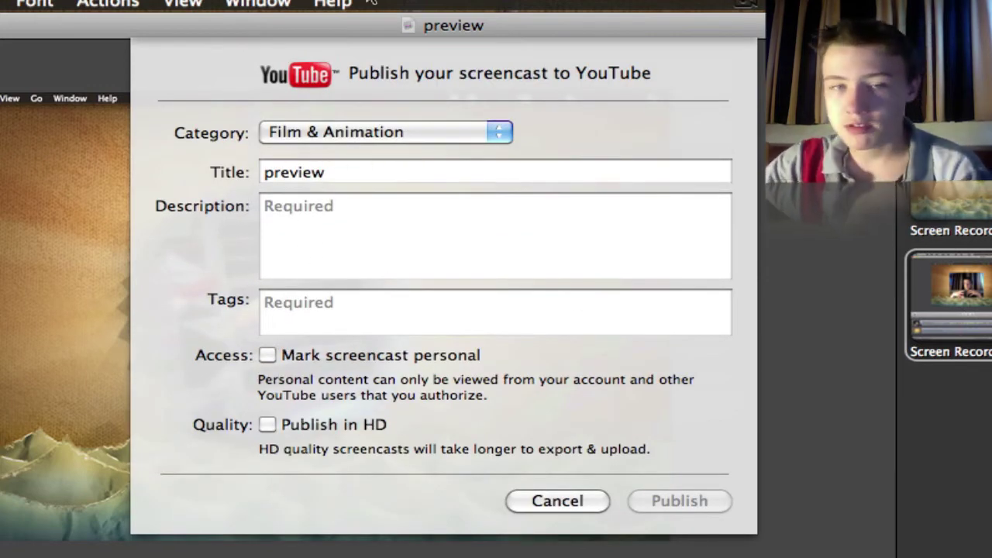
{"action": "left_click", "coordinate": [360, 128]}
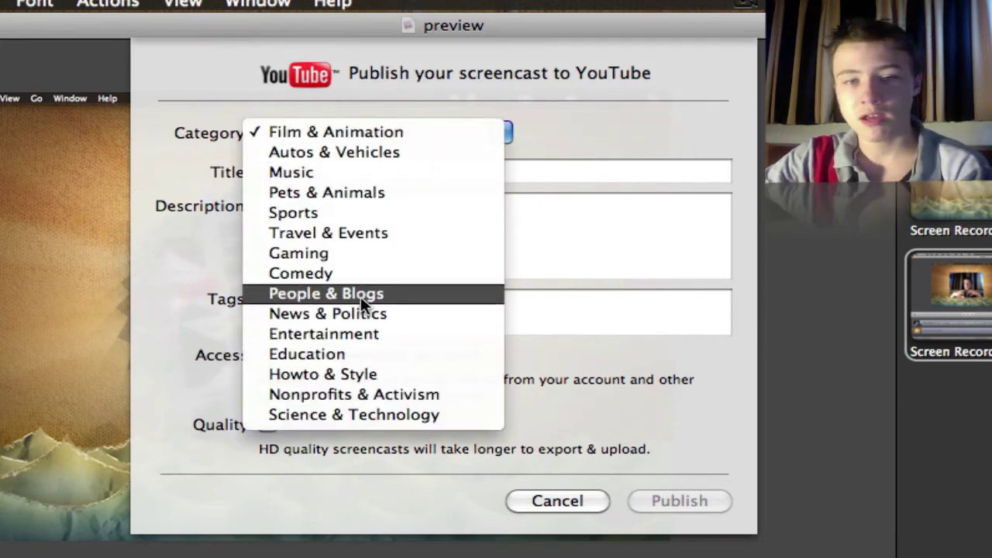
{"action": "left_click", "coordinate": [394, 374]}
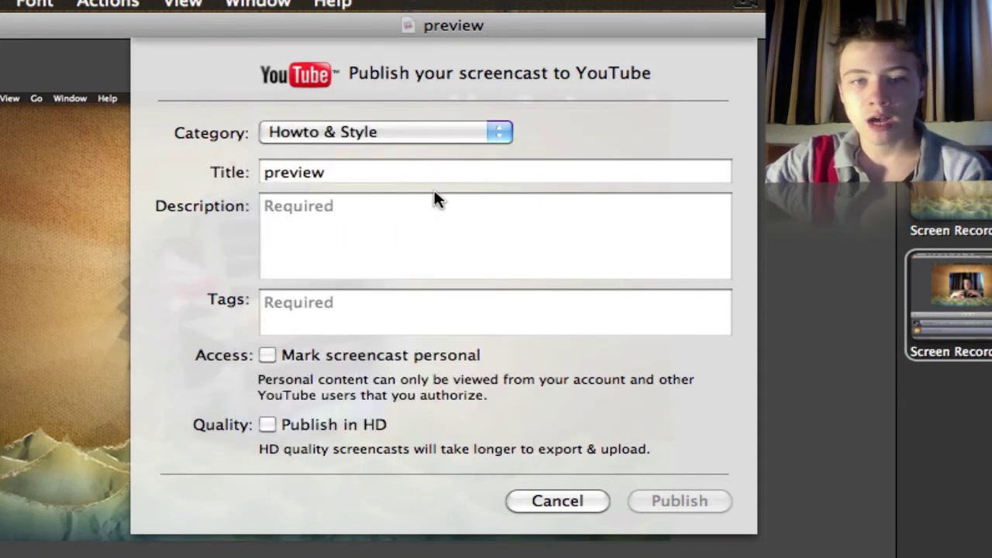
{"action": "left_click", "coordinate": [419, 170]}
{"action": "left_click", "coordinate": [414, 235]}
{"action": "left_click", "coordinate": [424, 307]}
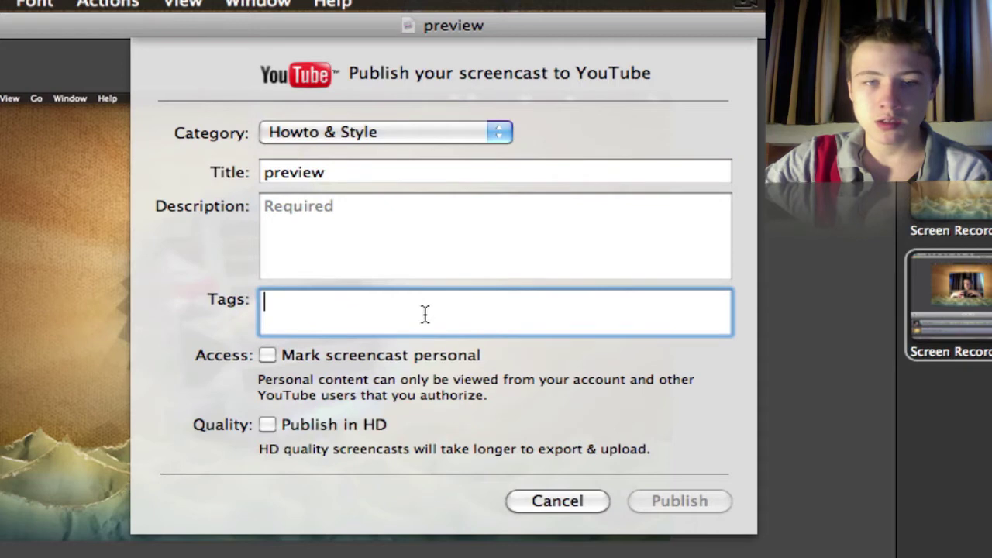
{"action": "left_click", "coordinate": [268, 355]}
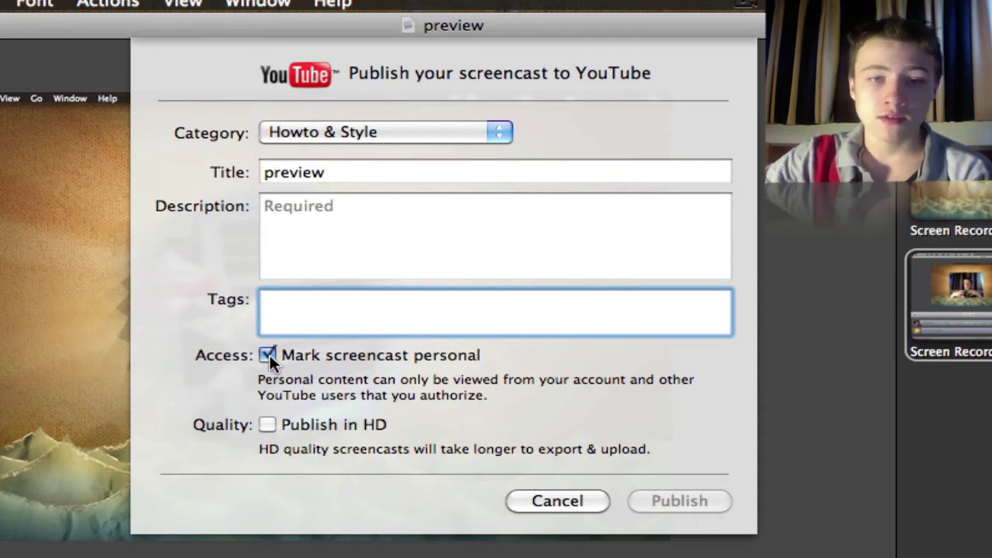
{"action": "left_click", "coordinate": [268, 356]}
{"action": "left_click", "coordinate": [267, 425]}
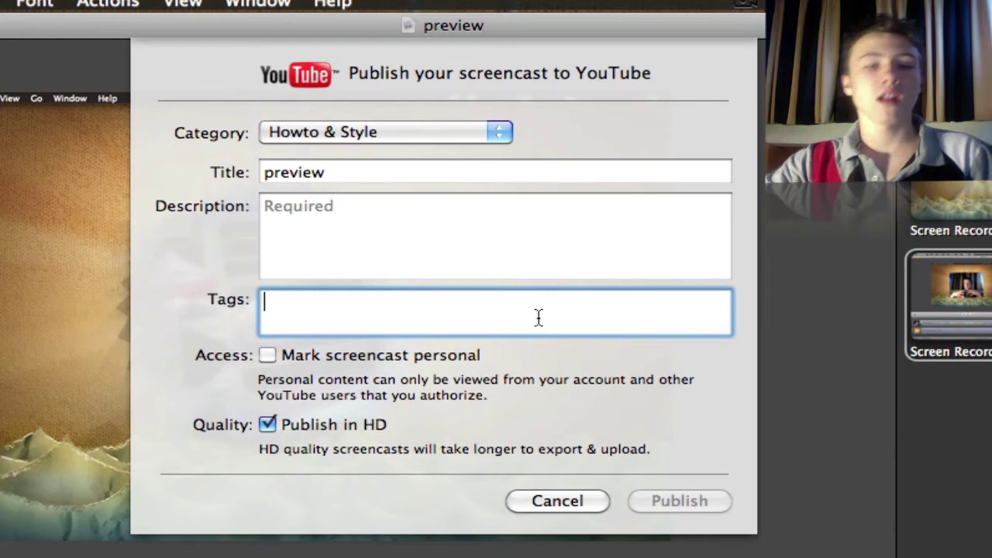
Step: Fill in the Description and Tags fields, removing the last added tag
{"action": "left_click", "coordinate": [515, 222]}
{"action": "type", "text": "fg"}
{"action": "left_click", "coordinate": [483, 177]}
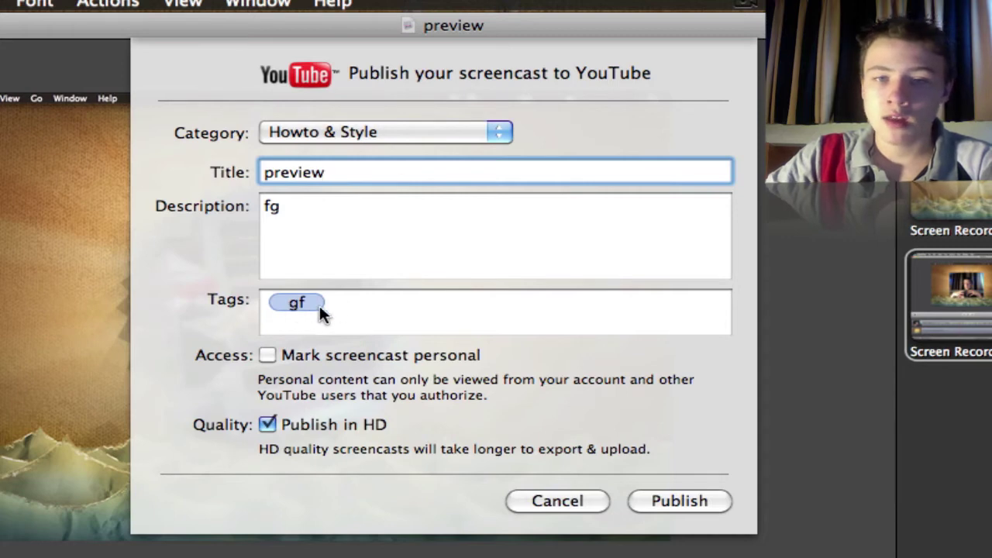
{"action": "left_click", "coordinate": [396, 310]}
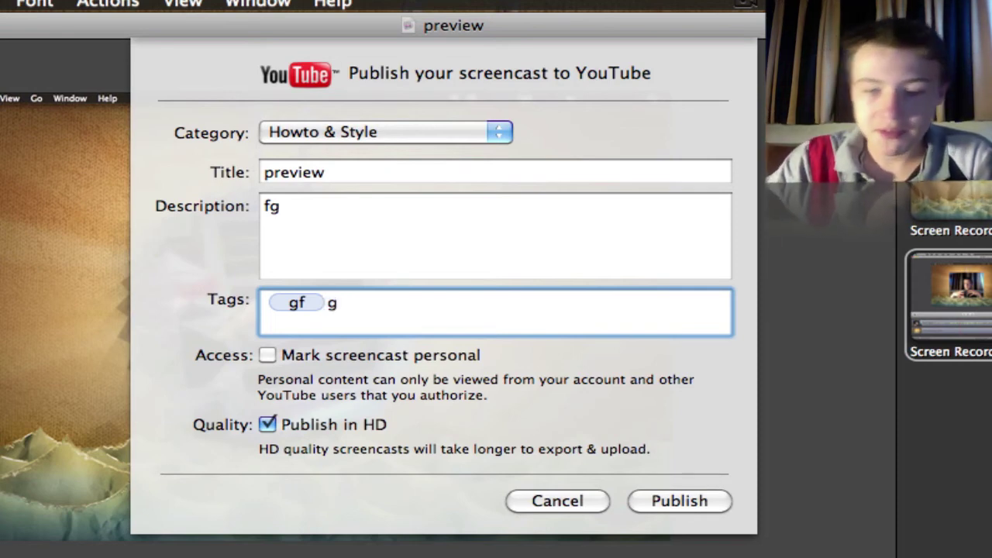
{"action": "key", "text": "BackSpace"}
{"action": "key", "text": "BackSpace"}
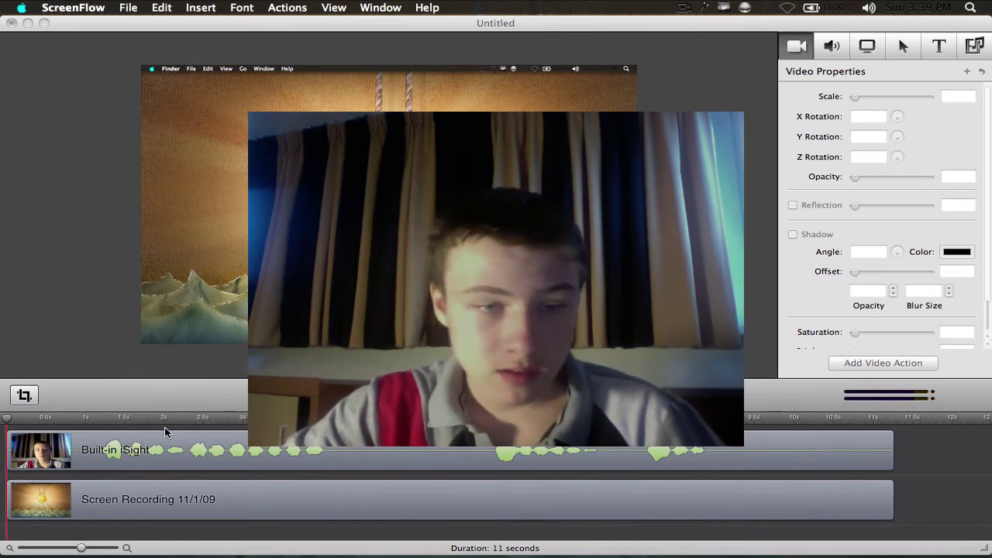
Step: With the webcam clip selected, open the Add Media file chooser from the Media tab
{"action": "left_click", "coordinate": [128, 419]}
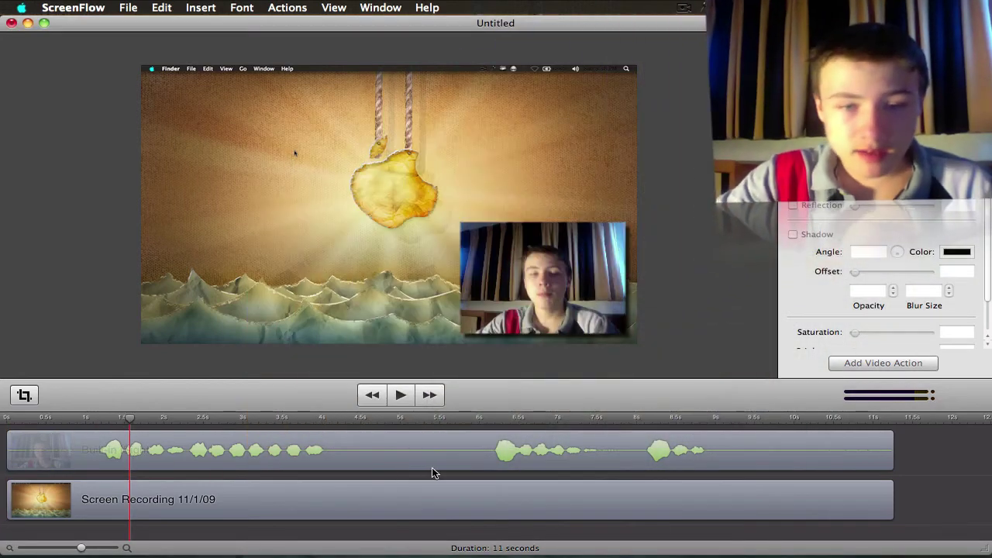
{"action": "left_click", "coordinate": [435, 467]}
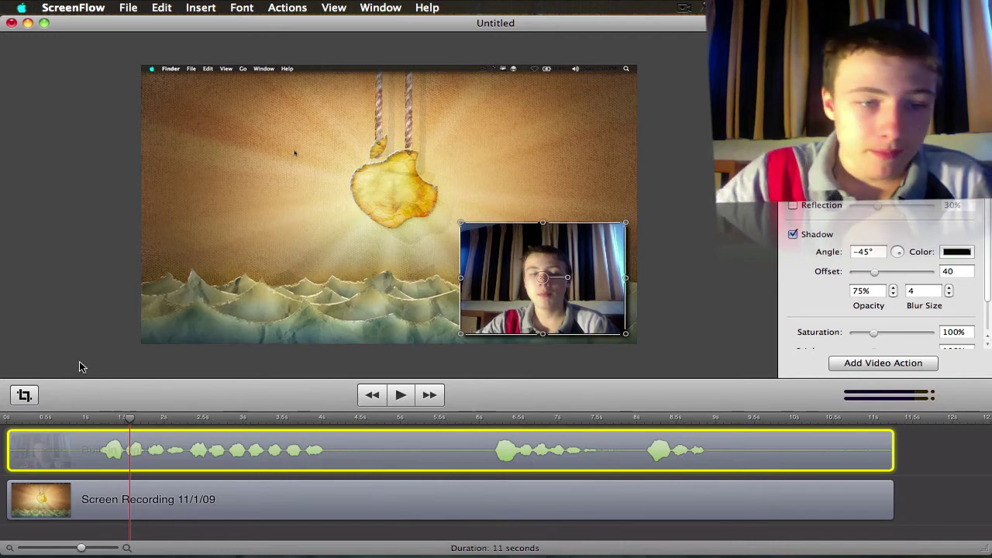
{"action": "left_click", "coordinate": [54, 421]}
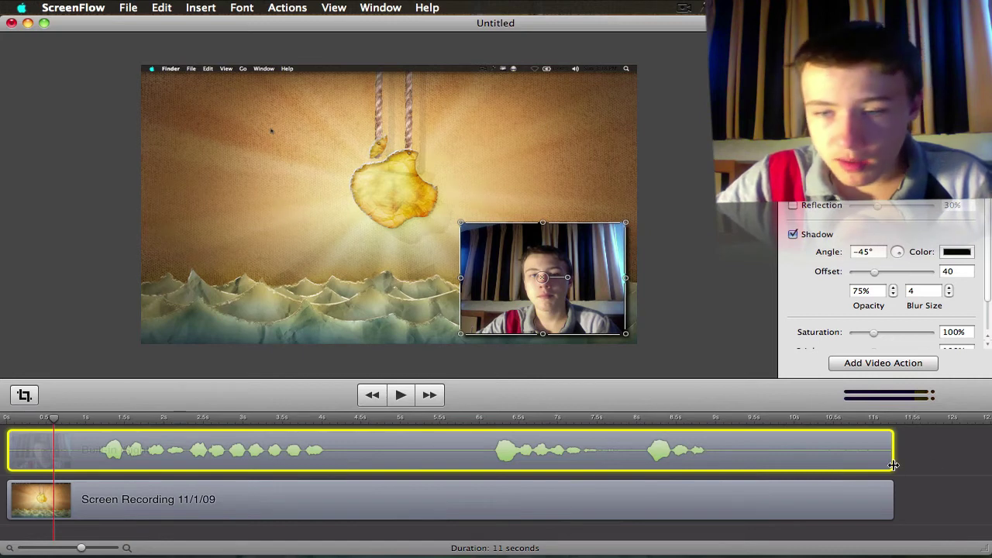
{"action": "left_click", "coordinate": [954, 456]}
{"action": "left_click", "coordinate": [844, 461]}
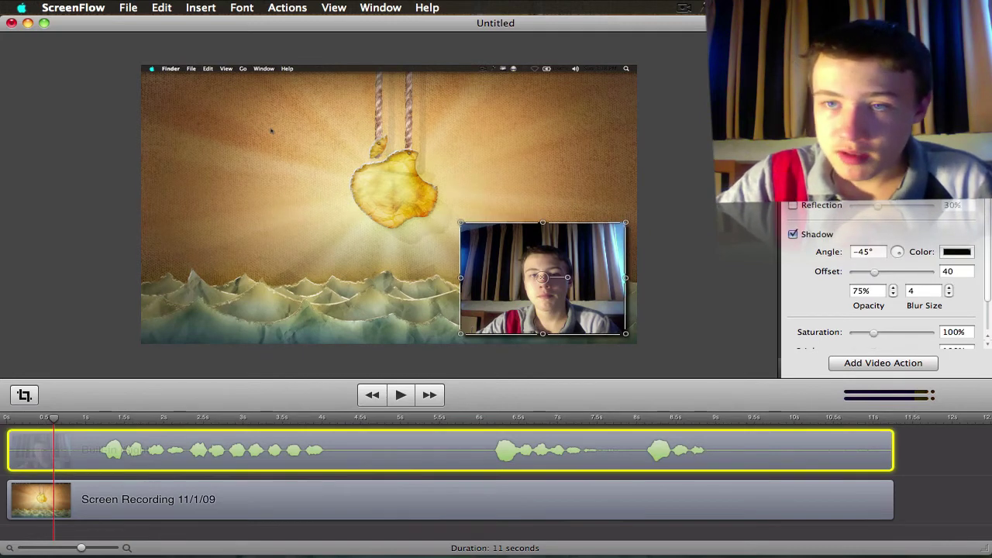
{"action": "left_click", "coordinate": [965, 56]}
{"action": "left_click", "coordinate": [829, 369]}
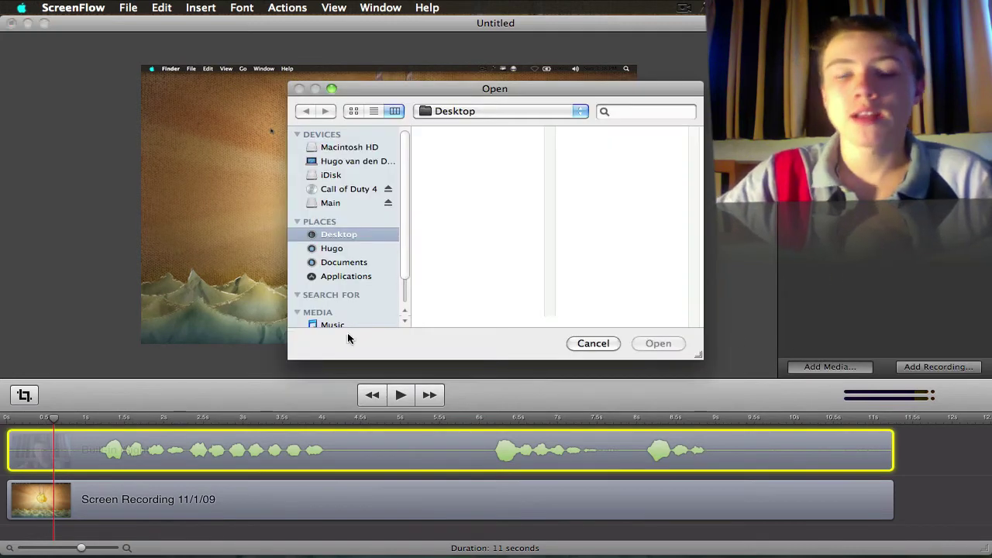
Step: Import Feeling Filthy.mp3 and drag it onto a new third track in the enlarged timeline
{"action": "left_click", "coordinate": [466, 208]}
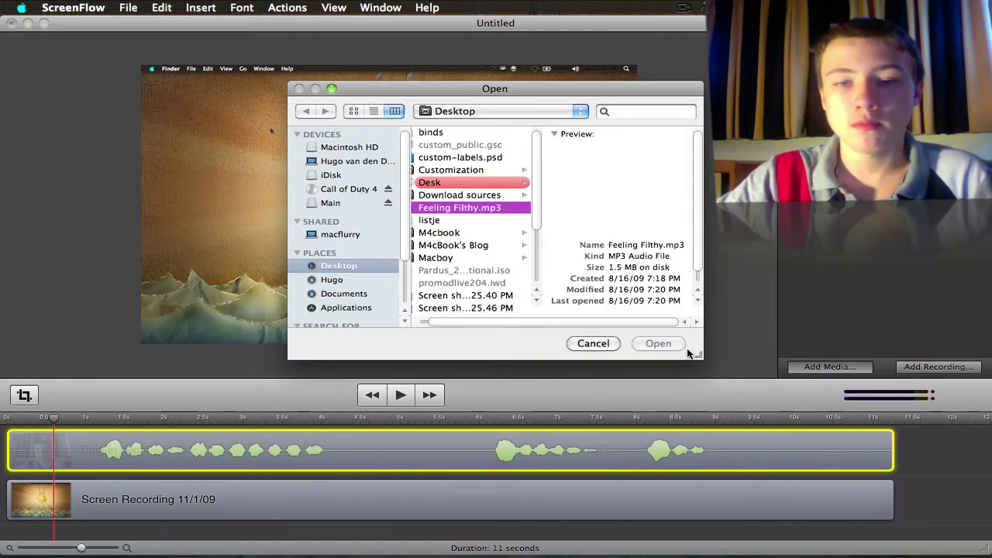
{"action": "left_click", "coordinate": [658, 344]}
{"action": "left_click_drag", "start_coordinate": [737, 402], "coordinate": [741, 331]}
{"action": "left_click_drag", "start_coordinate": [830, 221], "coordinate": [58, 469]}
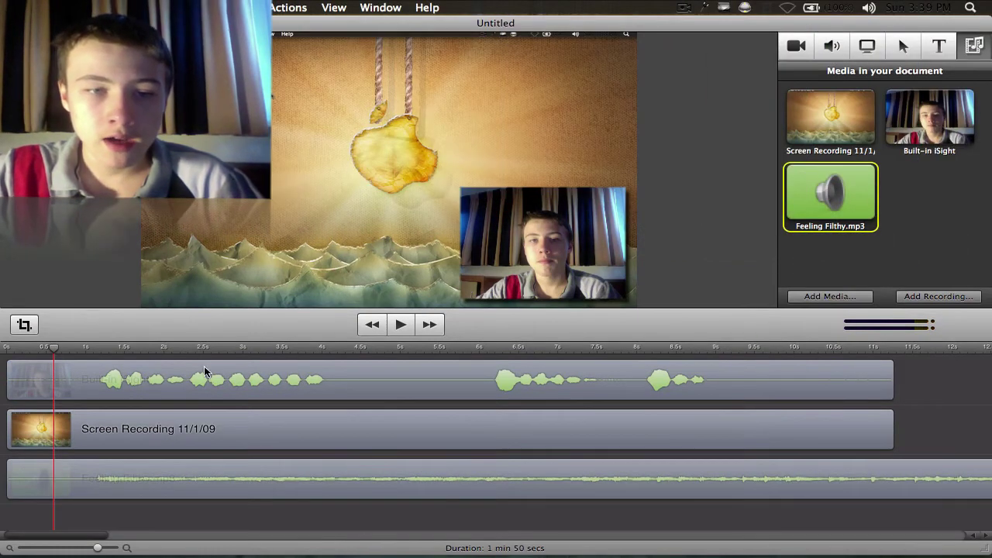
{"action": "left_click", "coordinate": [206, 372]}
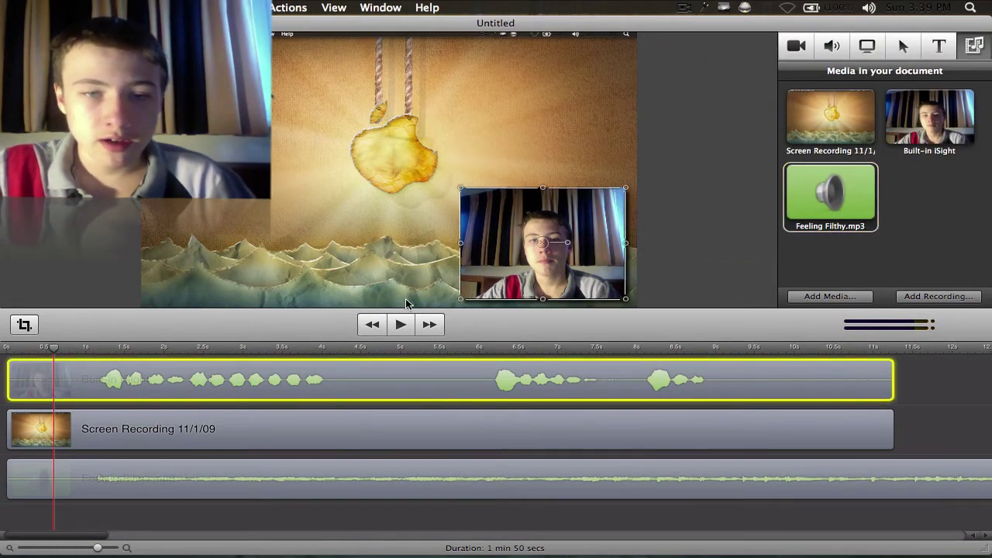
Step: Enable ducking on the webcam clip's audio at 13%, keeping volume at 100%
{"action": "left_click", "coordinate": [832, 49]}
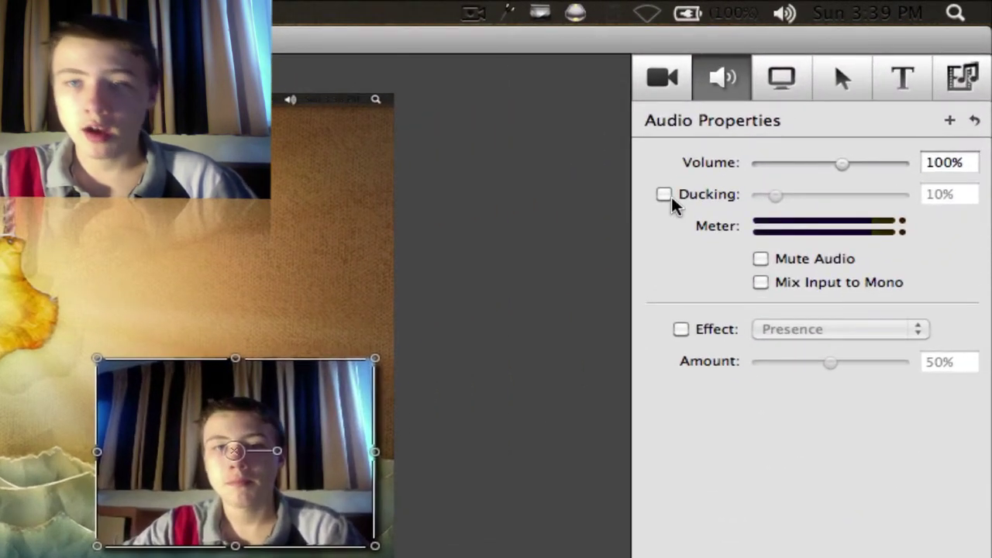
{"action": "left_click", "coordinate": [663, 195]}
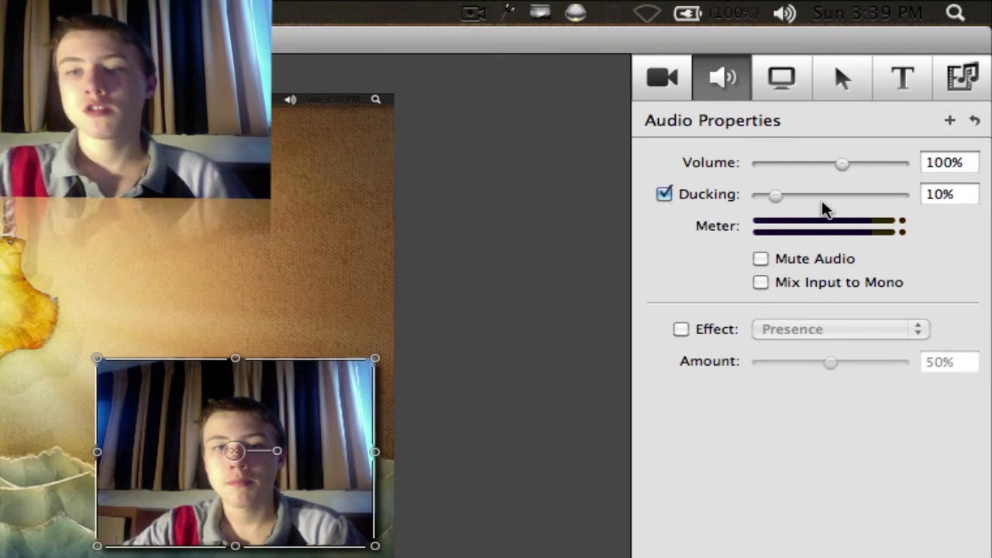
{"action": "left_click_drag", "start_coordinate": [781, 197], "coordinate": [749, 202]}
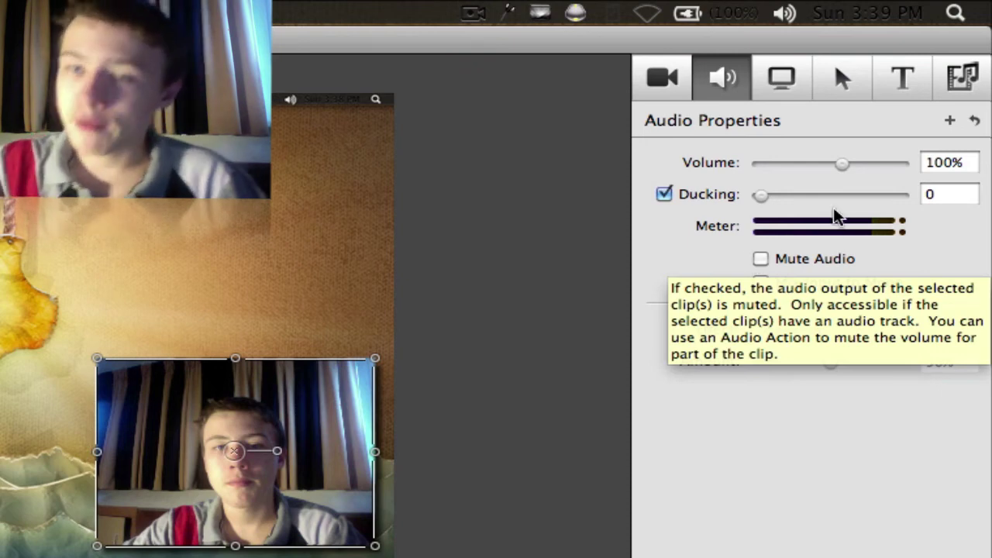
{"action": "left_click_drag", "start_coordinate": [853, 197], "coordinate": [780, 204]}
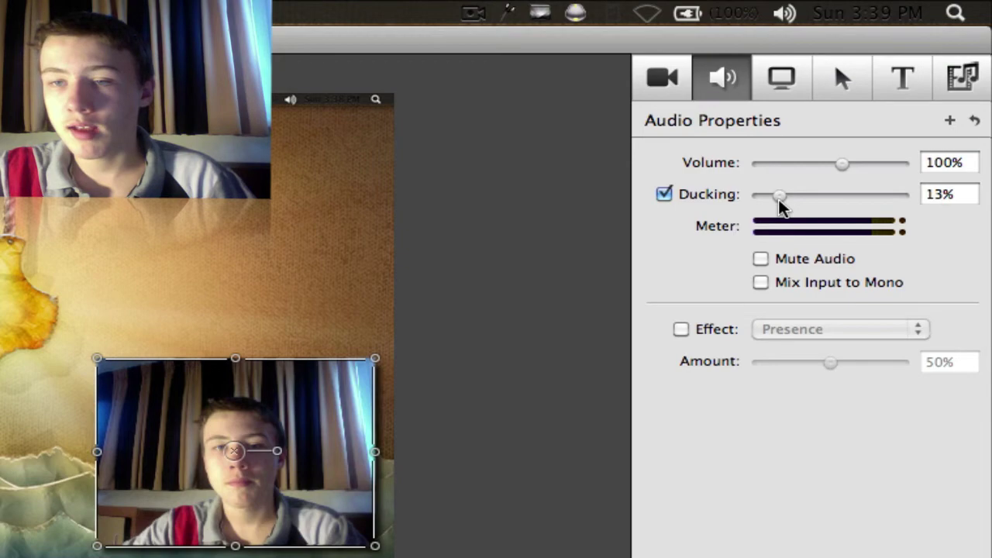
{"action": "left_click", "coordinate": [534, 244]}
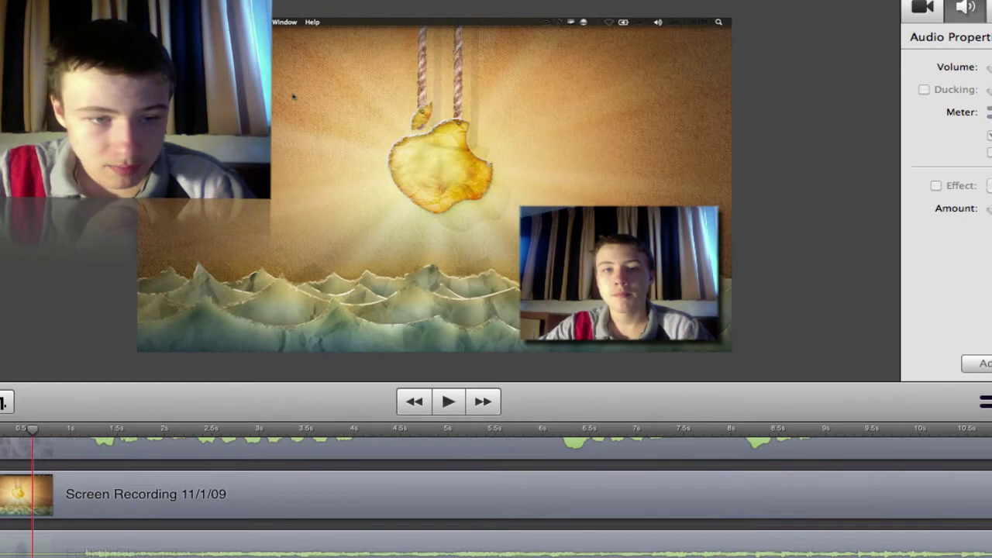
{"action": "left_click", "coordinate": [88, 551]}
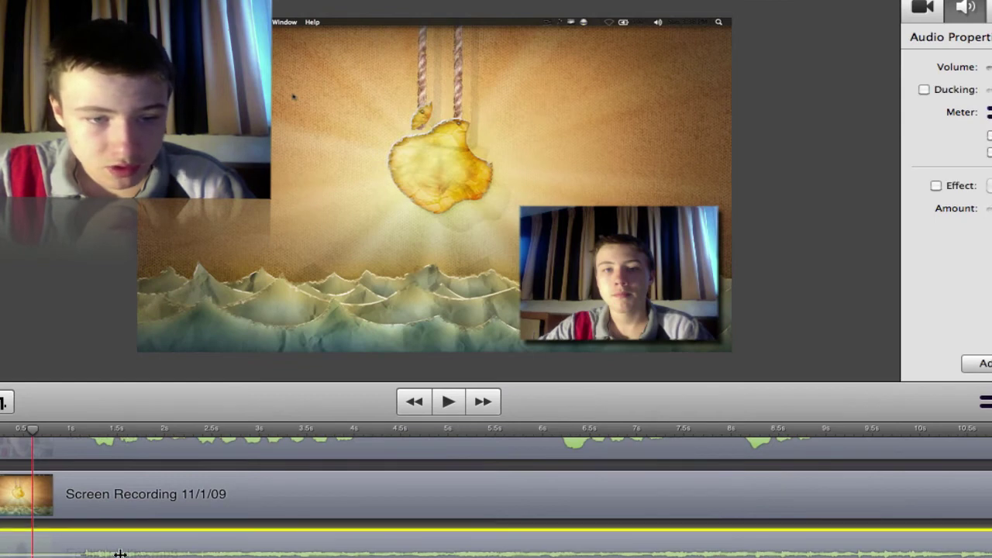
Step: Slide the background music clip earlier so the project runs 1 min 32 secs, and play it from the start
{"action": "left_click_drag", "start_coordinate": [224, 552], "coordinate": [116, 556]}
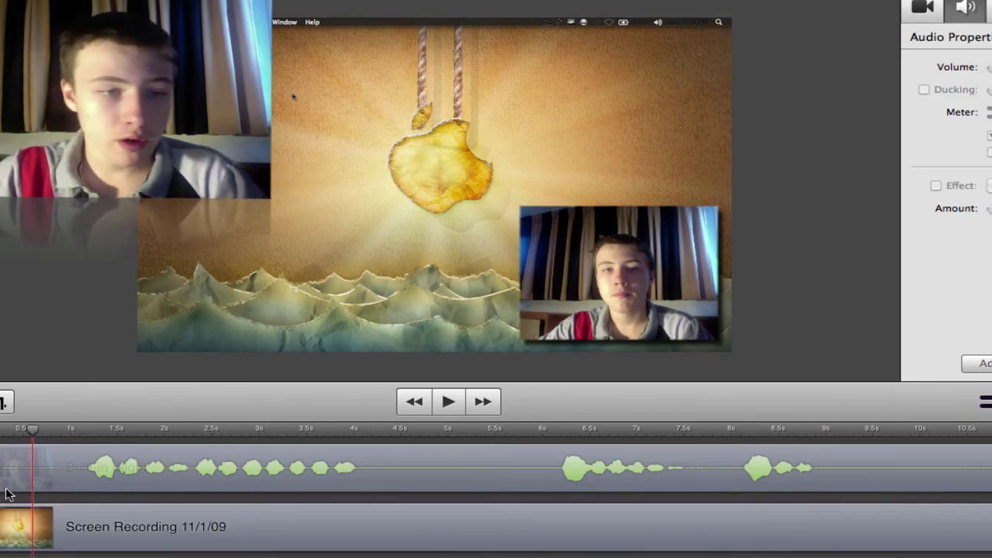
{"action": "left_click", "coordinate": [7, 431]}
{"action": "key", "text": "space"}
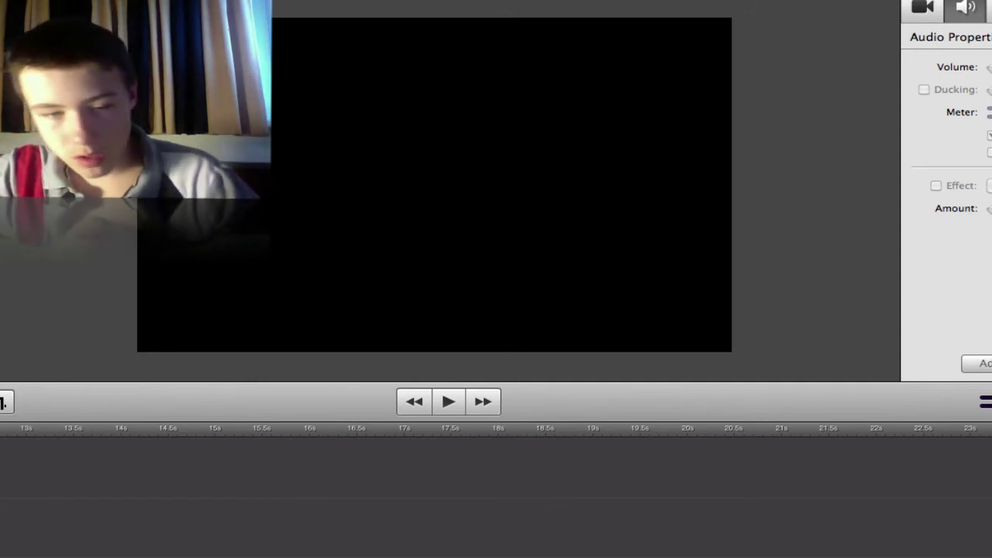
Step: Review playback again from 1.5 s with the webcam clip selected
{"action": "key", "text": "Home"}
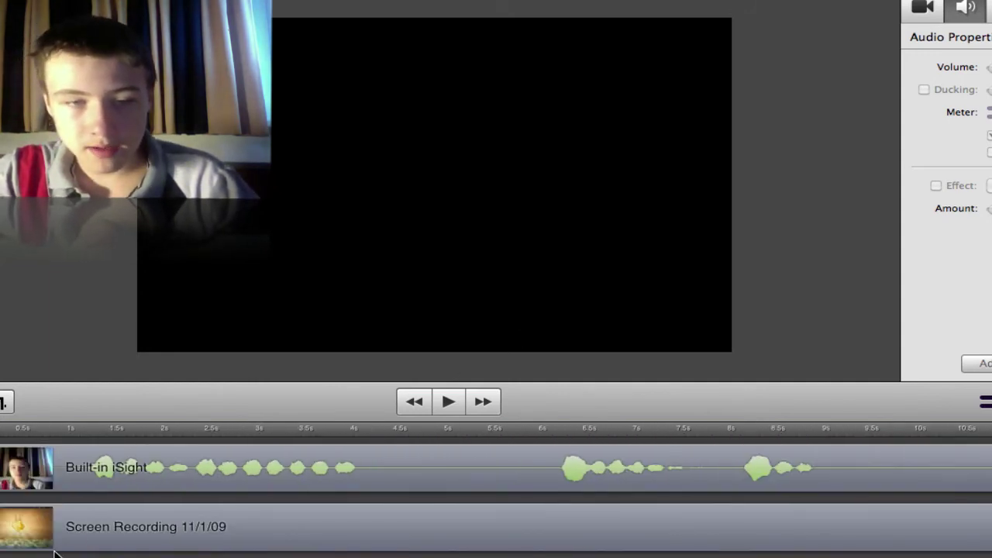
{"action": "left_click", "coordinate": [117, 432]}
{"action": "left_click", "coordinate": [326, 469]}
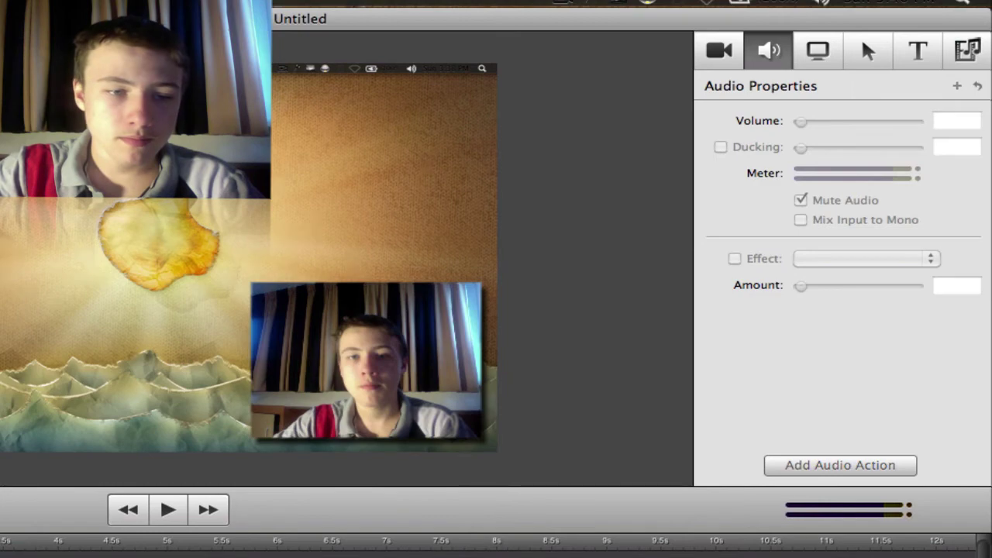
{"action": "key", "text": "space"}
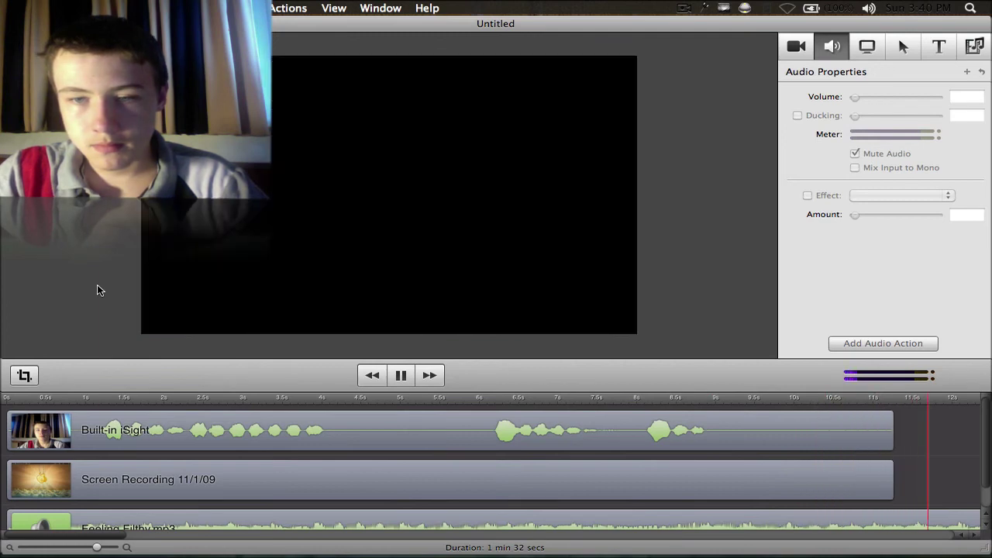
{"action": "key", "text": "space"}
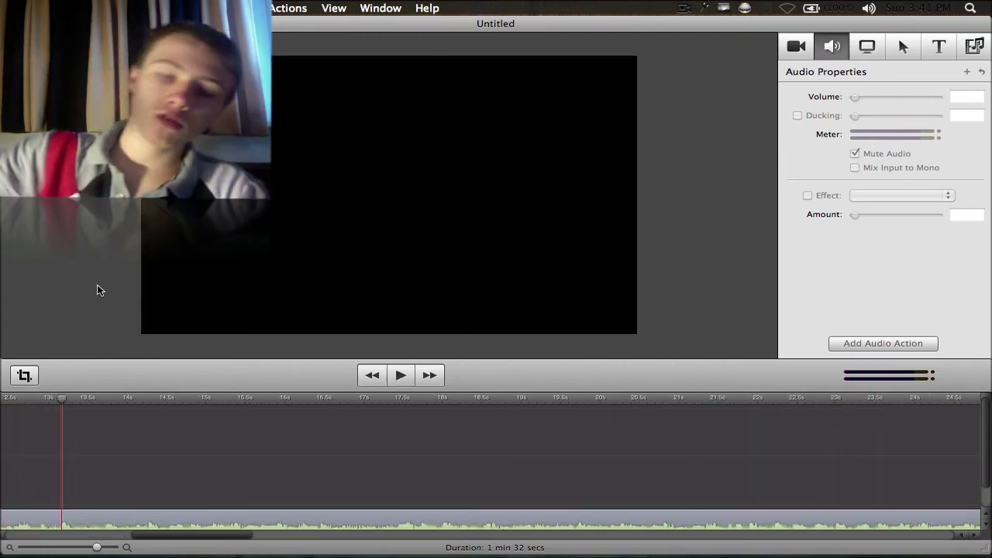
Step: Trim the end of the top-track webcam clip back to about 9.5 seconds
{"action": "left_click_drag", "start_coordinate": [173, 541], "coordinate": [76, 548]}
{"action": "left_click", "coordinate": [663, 426]}
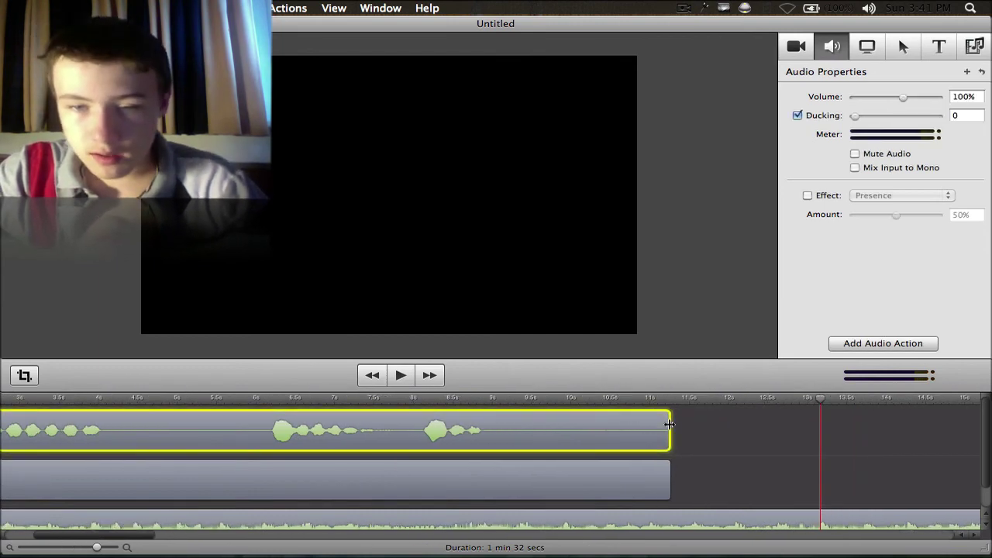
{"action": "left_click_drag", "start_coordinate": [670, 424], "coordinate": [531, 431]}
{"action": "left_click", "coordinate": [609, 432]}
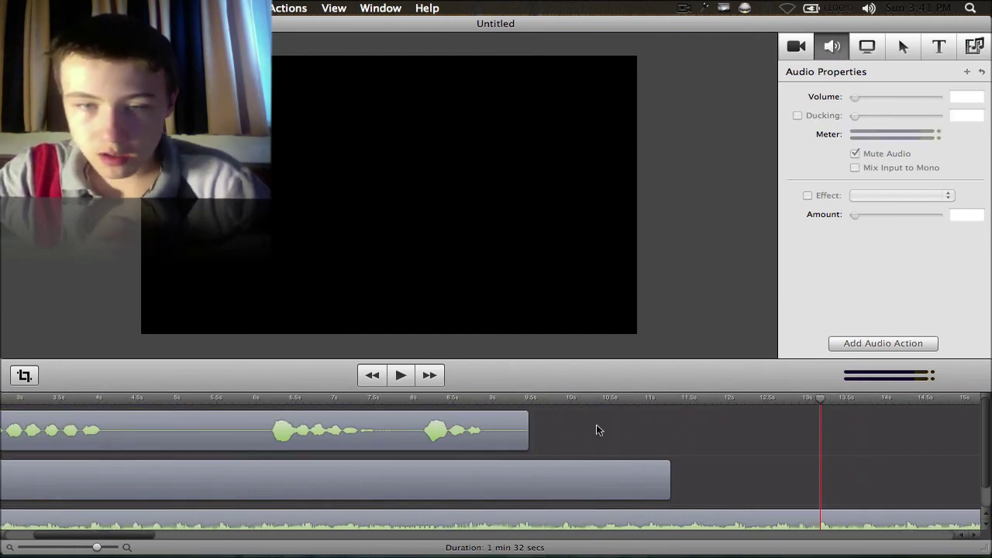
Step: Preview the trimmed ending from about 7.7 s, then delete the background music track
{"action": "left_click_drag", "start_coordinate": [466, 399], "coordinate": [395, 396]}
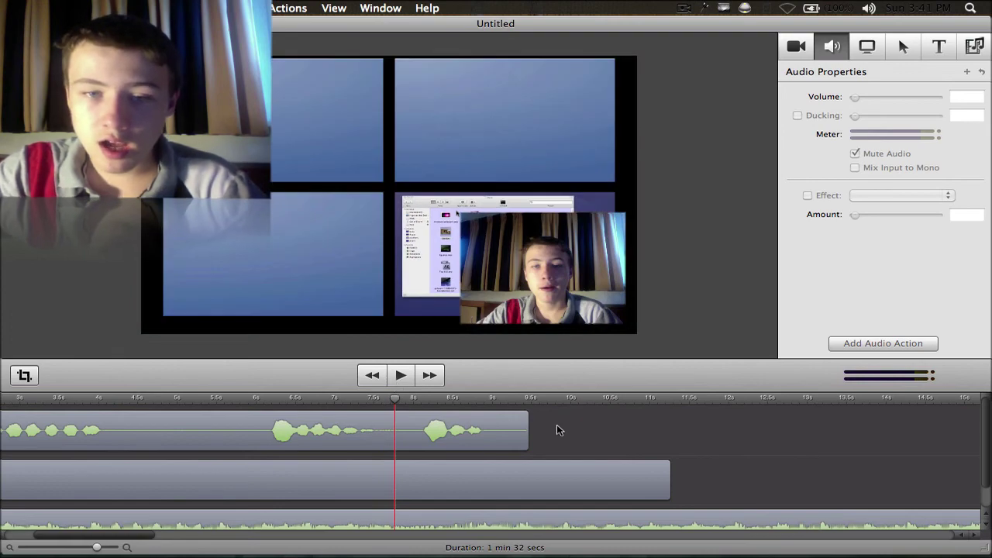
{"action": "key", "text": "space"}
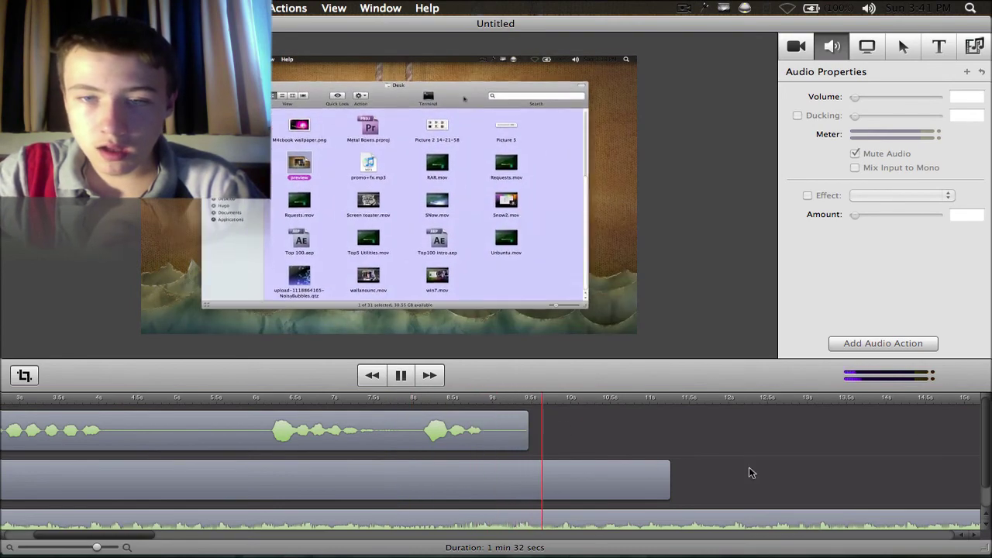
{"action": "key", "text": "space"}
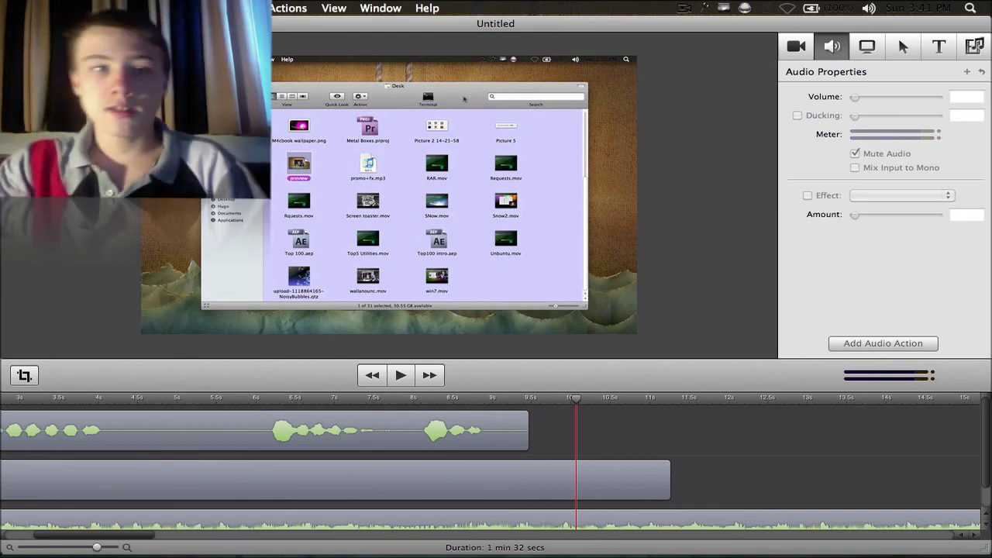
{"action": "left_click", "coordinate": [622, 522]}
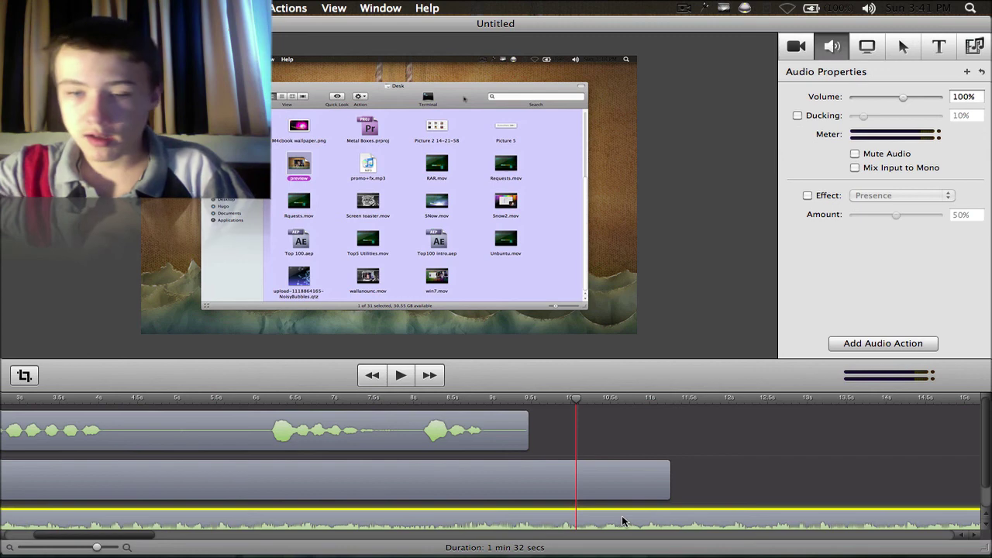
{"action": "key", "text": "Delete"}
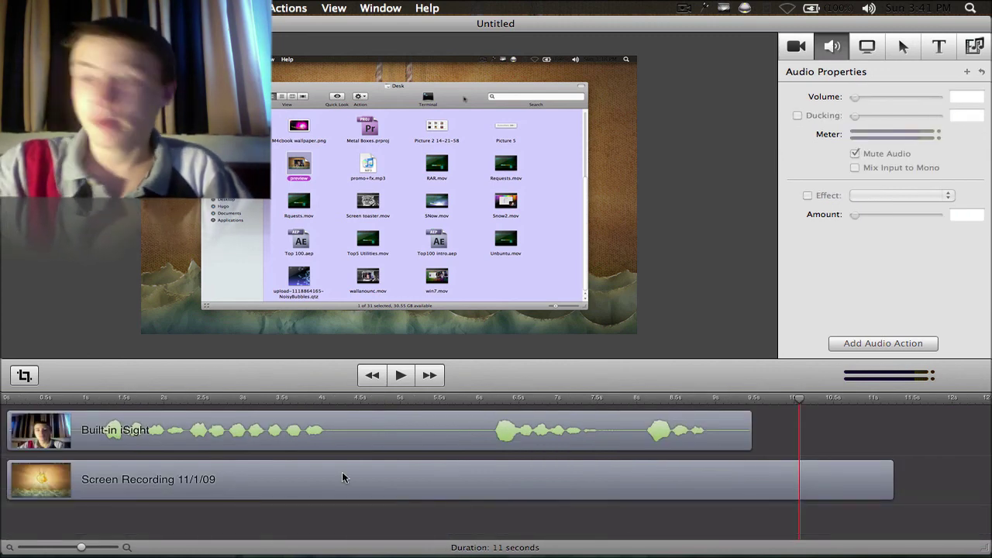